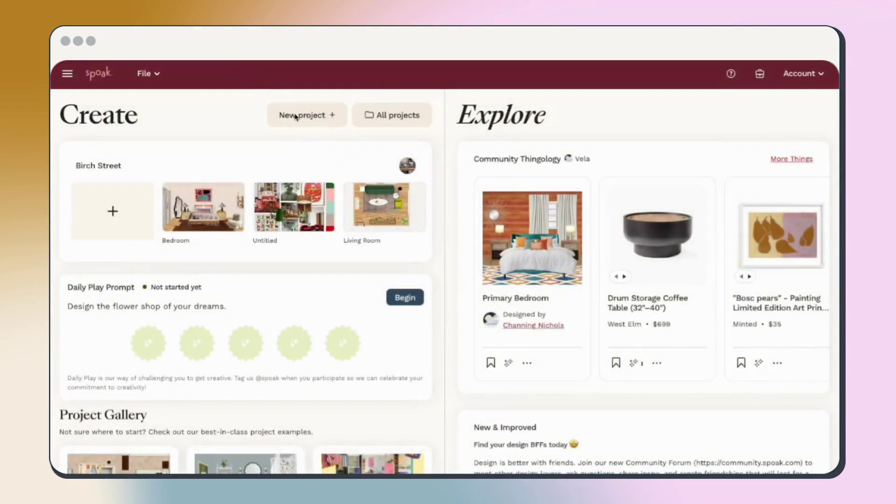
# Start a wizard project named Rosewood Lane, set as a client project showing all product details.
pyautogui.click(304, 116)
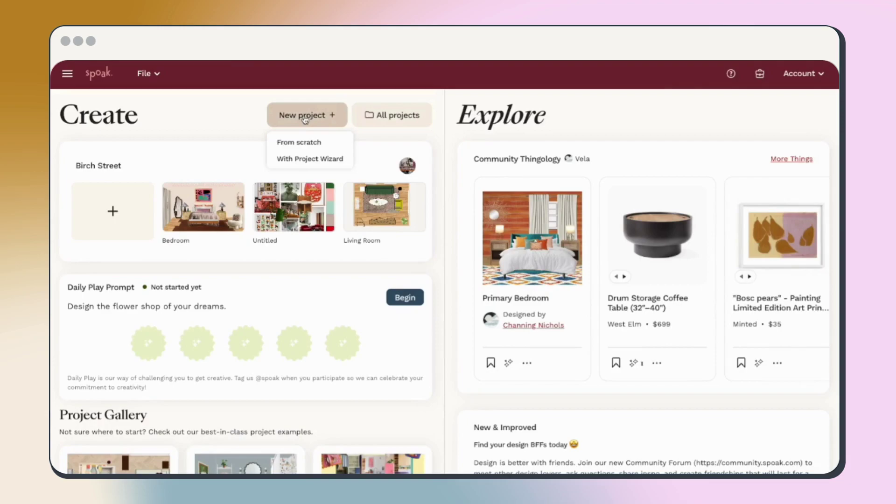
pyautogui.click(308, 160)
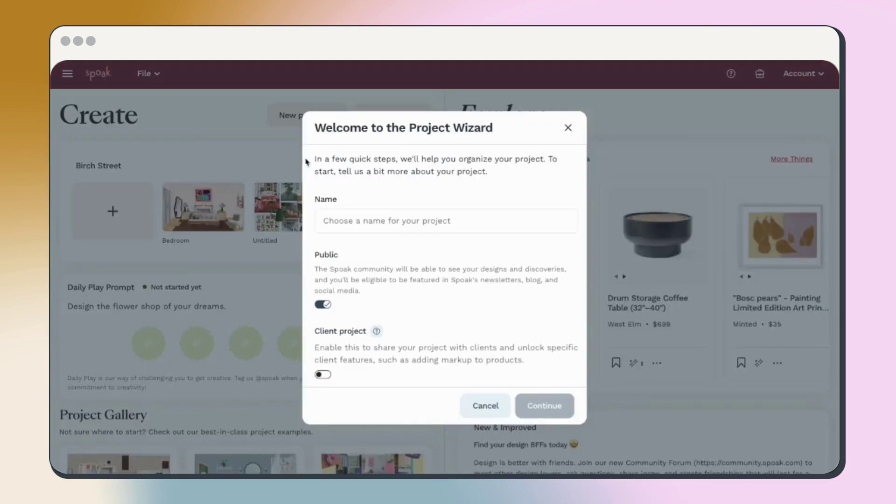
pyautogui.click(361, 226)
pyautogui.write('Rosewood Lane')
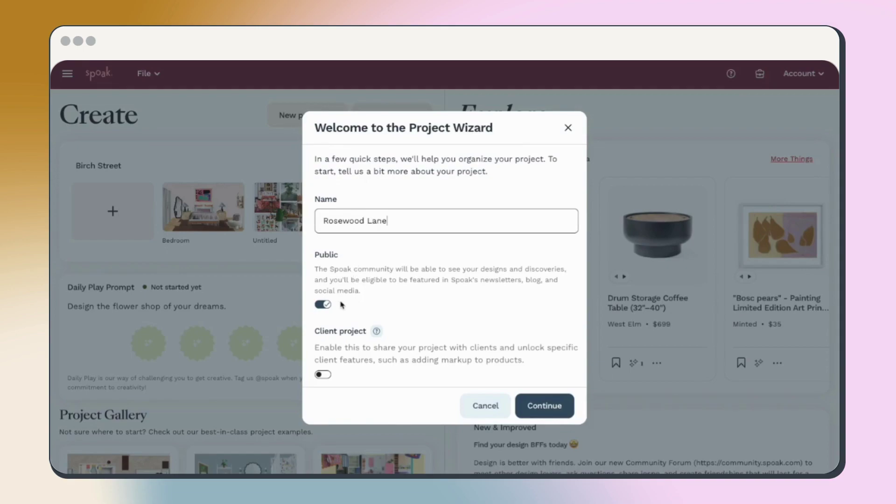
pyautogui.click(324, 306)
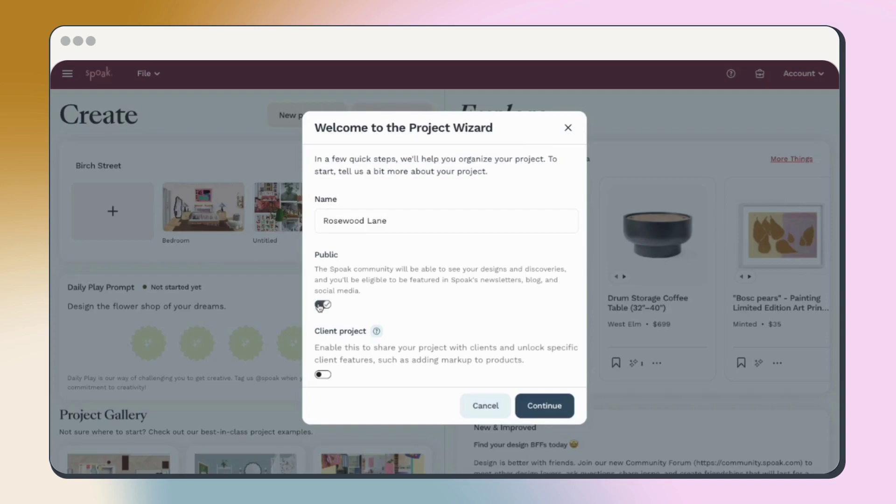
pyautogui.click(321, 377)
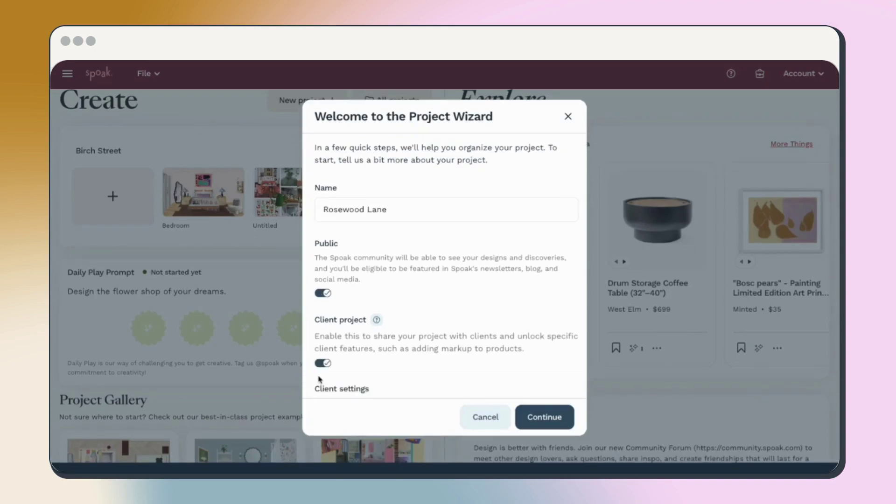
pyautogui.scroll(-2, 483, 326)
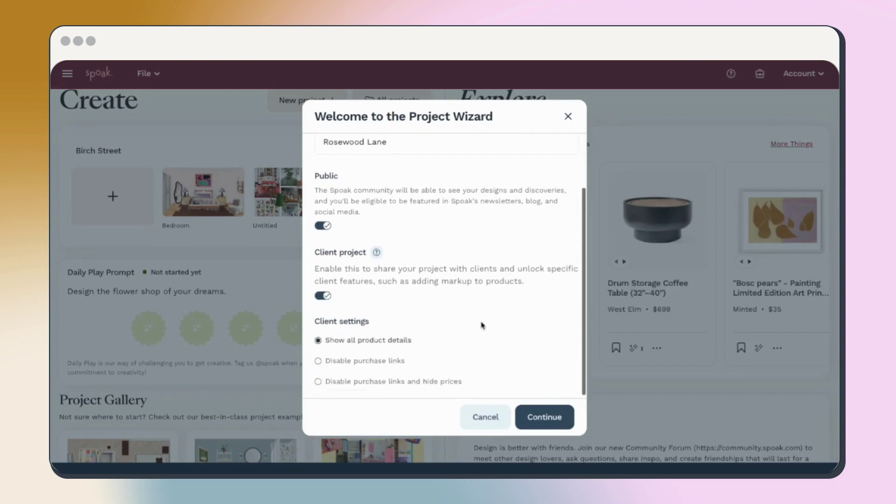
# Continue past project details and skip sharing, leaving the invite role set to Client.
pyautogui.click(545, 418)
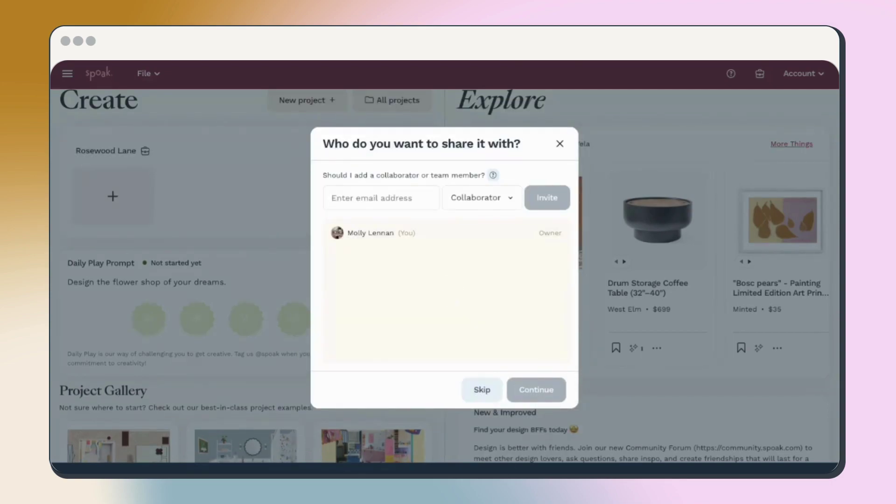
pyautogui.click(510, 197)
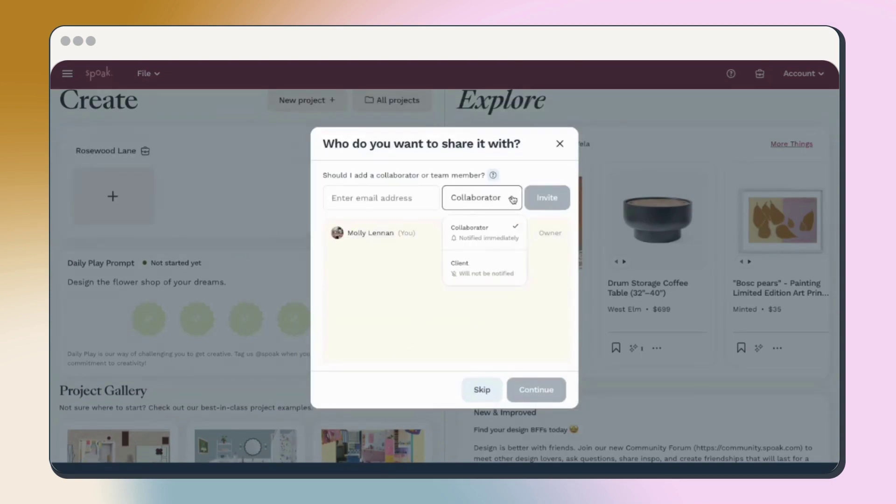
pyautogui.click(503, 269)
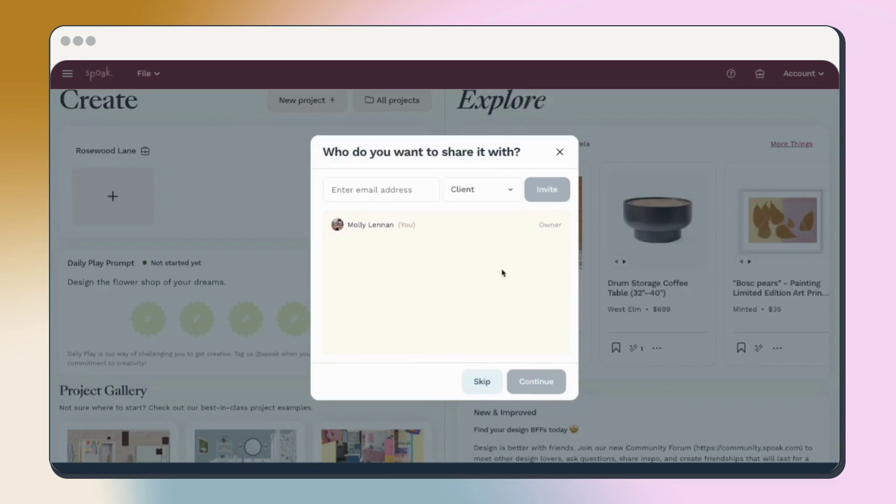
pyautogui.click(483, 382)
# Set the project budget to $5,000 and continue.
pyautogui.click(406, 251)
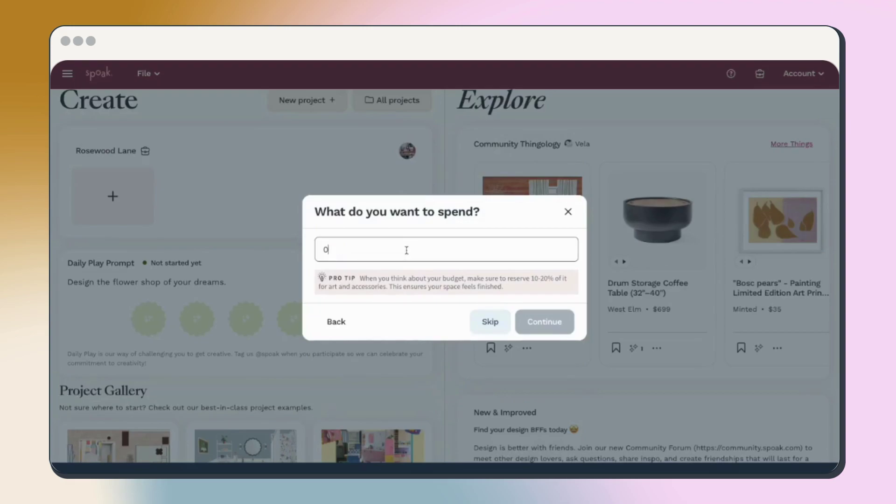
pyautogui.write('5000')
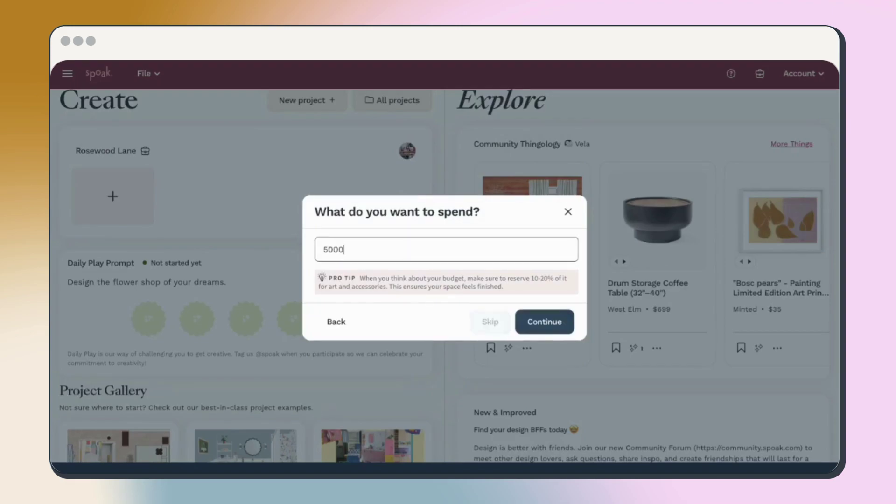
pyautogui.click(546, 322)
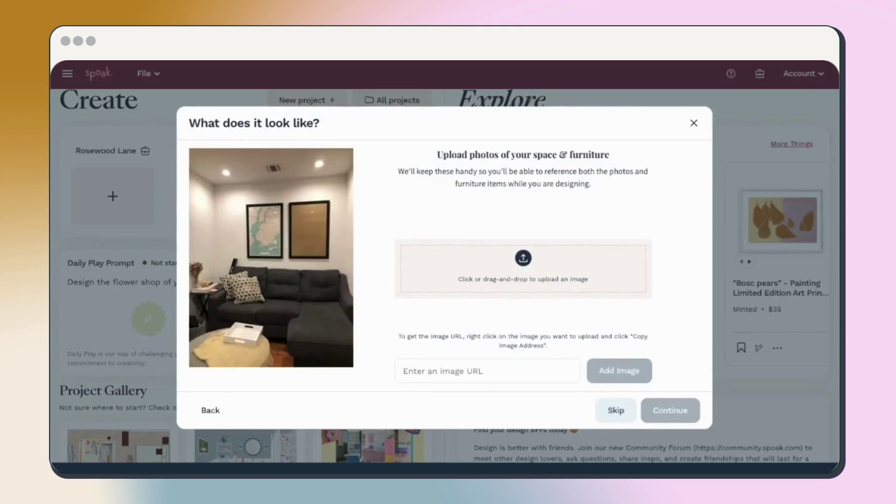
# Add the current space photo plus the Checker tile kitchen and Big Tree inspiration images.
pyautogui.moveTo(839, 233); pyautogui.dragTo(564, 275)
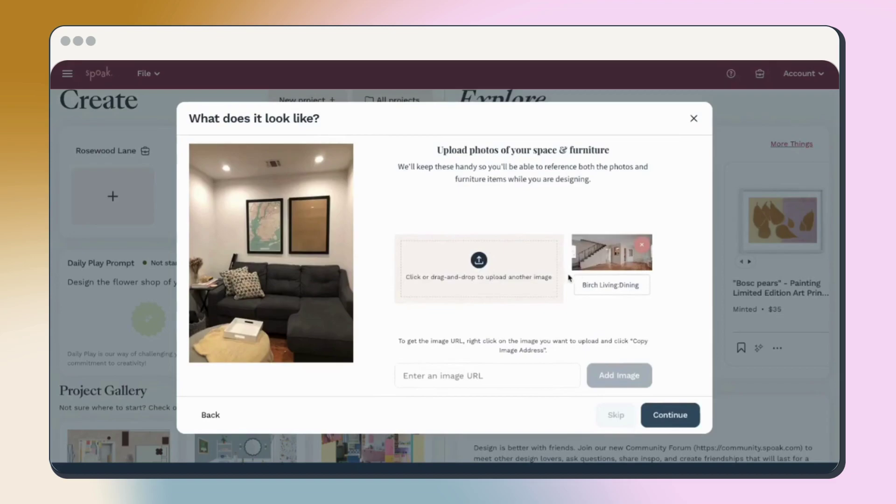
pyautogui.click(673, 415)
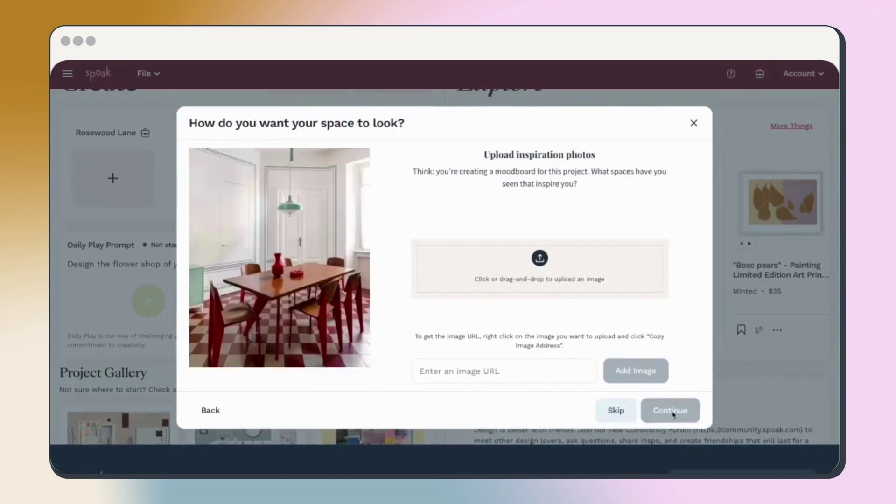
pyautogui.moveTo(810, 219); pyautogui.dragTo(572, 259)
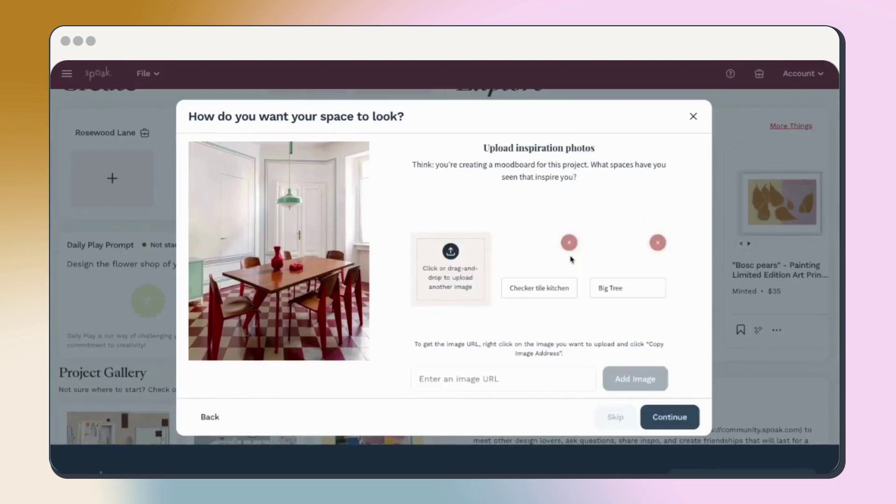
pyautogui.click(669, 417)
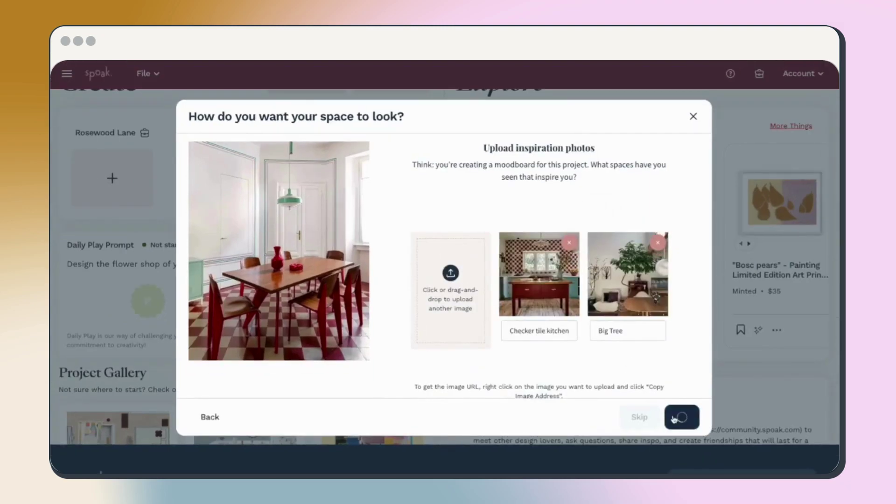
# Import the Velvet Pamela Accent Chair from its product link and finish project setup.
pyautogui.hotkey('ctrl', 'v')
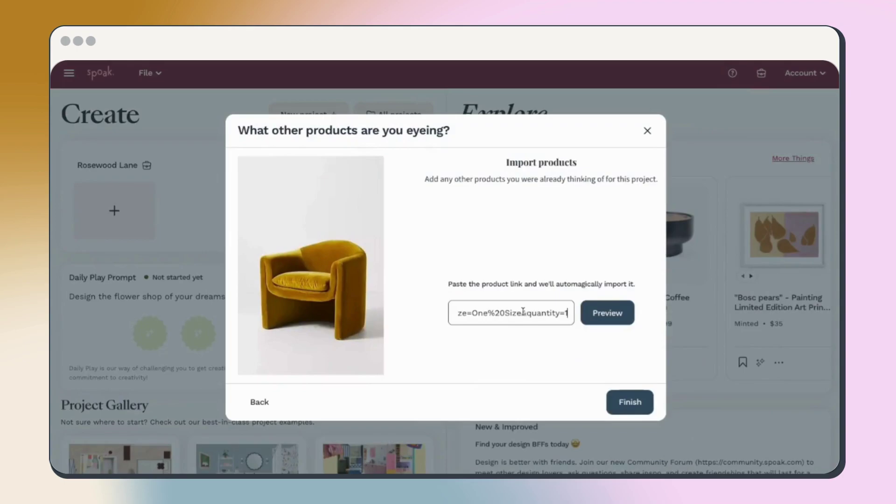
pyautogui.click(595, 313)
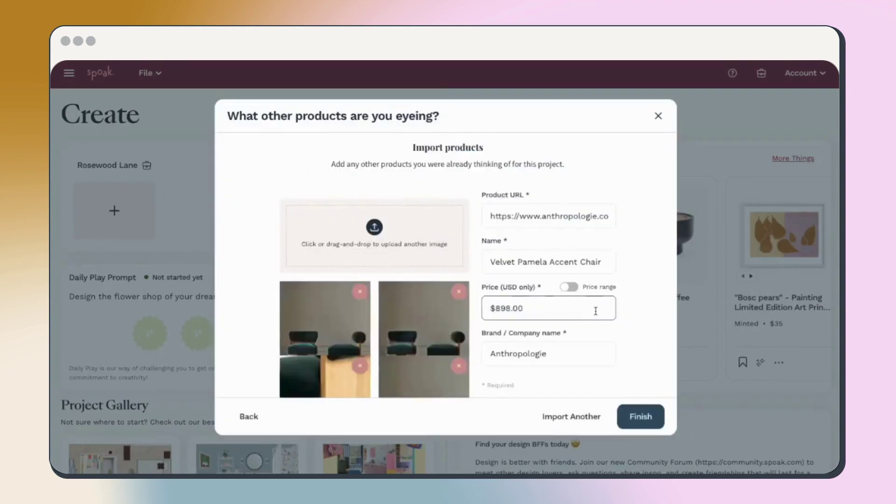
pyautogui.scroll(-3, 596, 314)
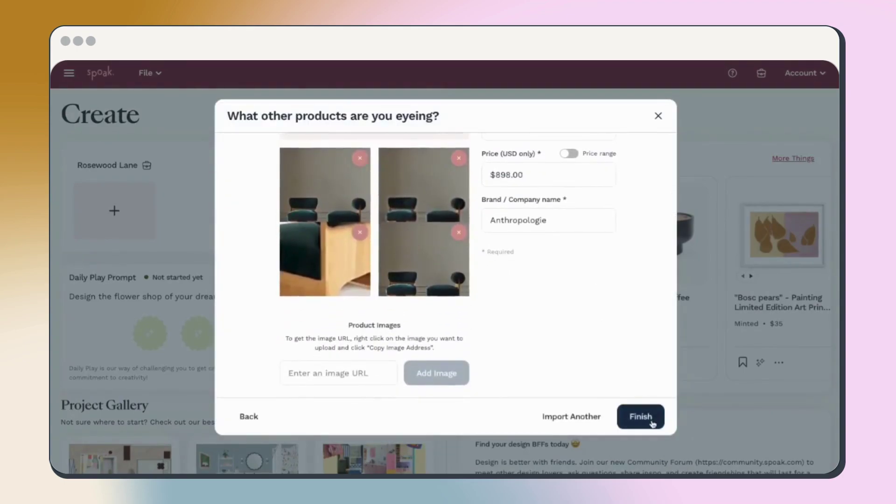
pyautogui.click(652, 420)
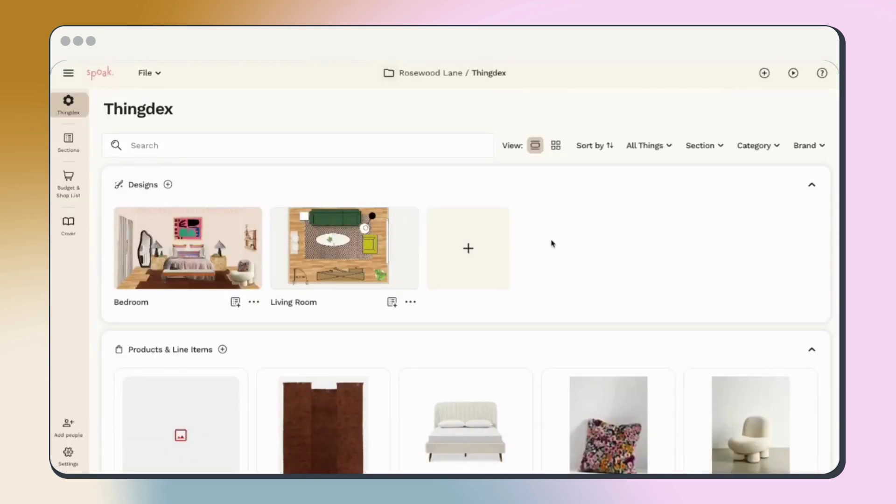
# Scroll through the Rosewood Lane Thingdex of designs, products and images.
pyautogui.scroll(-4, 552, 244)
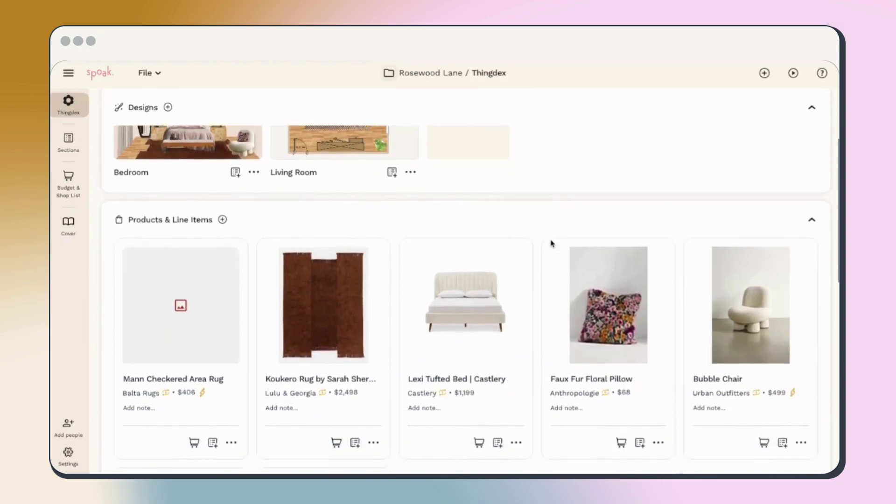
pyautogui.scroll(-6, 551, 243)
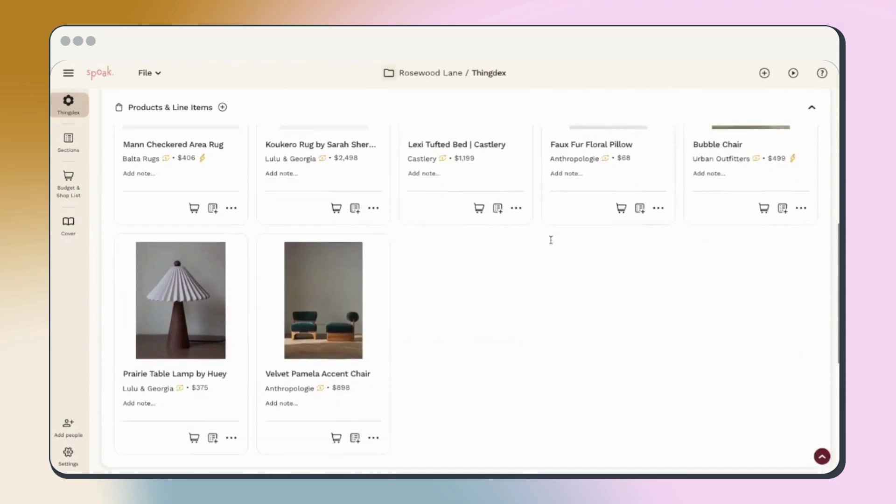
pyautogui.scroll(-6, 551, 240)
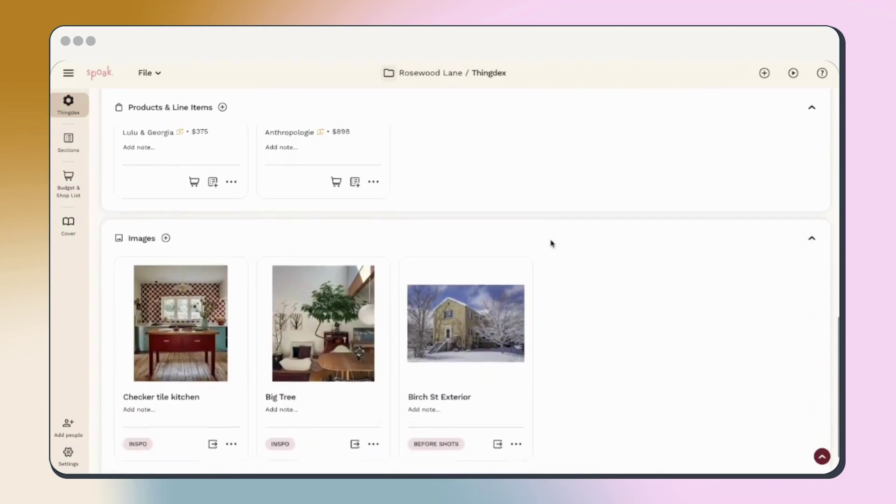
pyautogui.scroll(10, 551, 243)
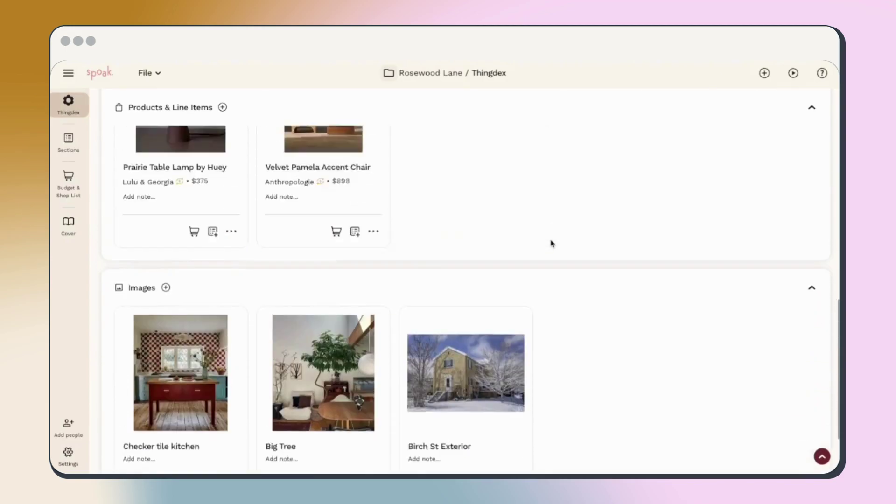
pyautogui.scroll(5, 552, 244)
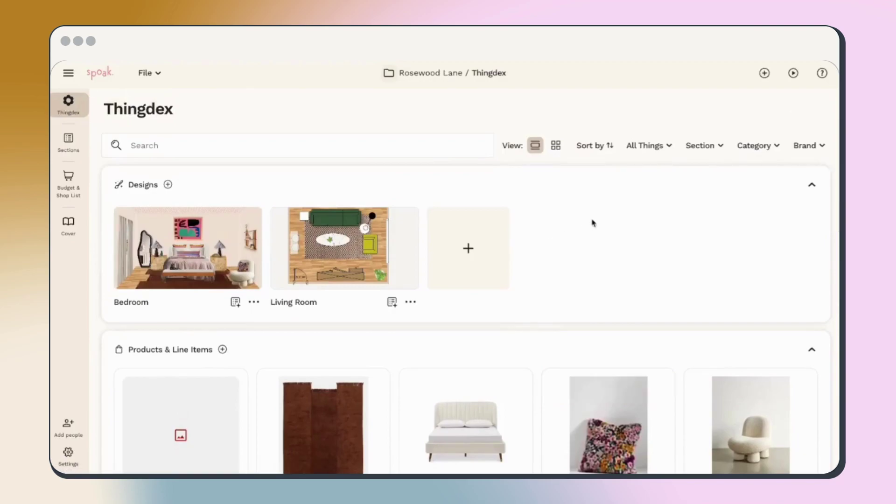
# Try the Products and Vizis & Plans filters, then clear them so all things show.
pyautogui.click(646, 148)
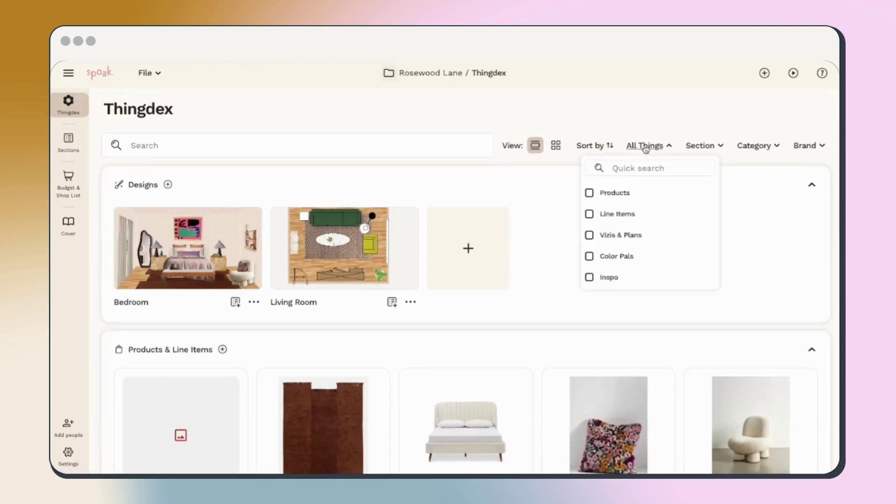
pyautogui.click(618, 199)
pyautogui.click(618, 194)
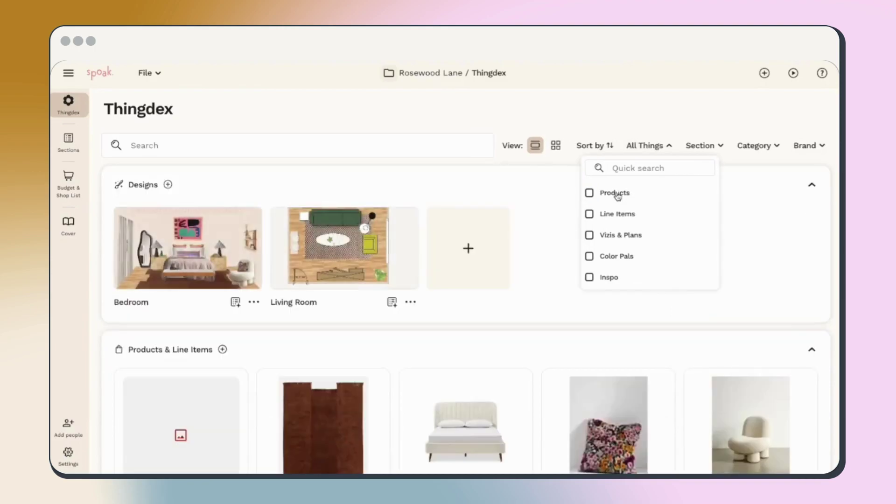
pyautogui.click(618, 236)
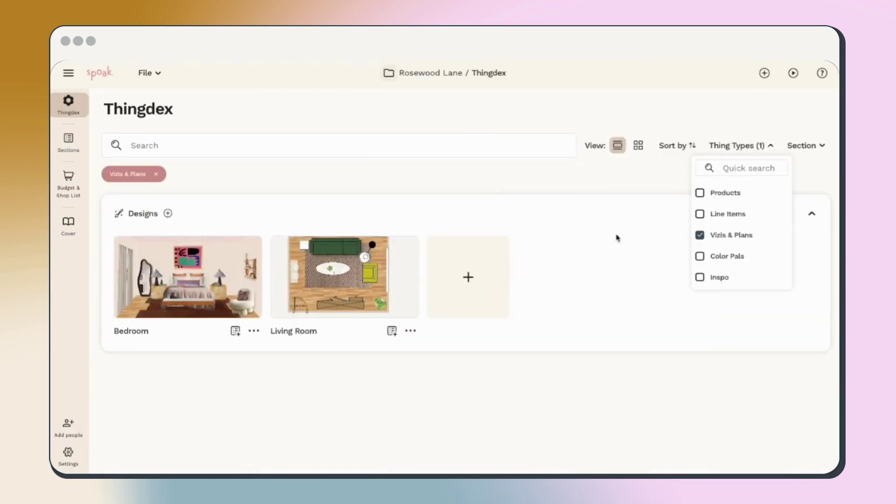
pyautogui.click(717, 237)
pyautogui.click(648, 113)
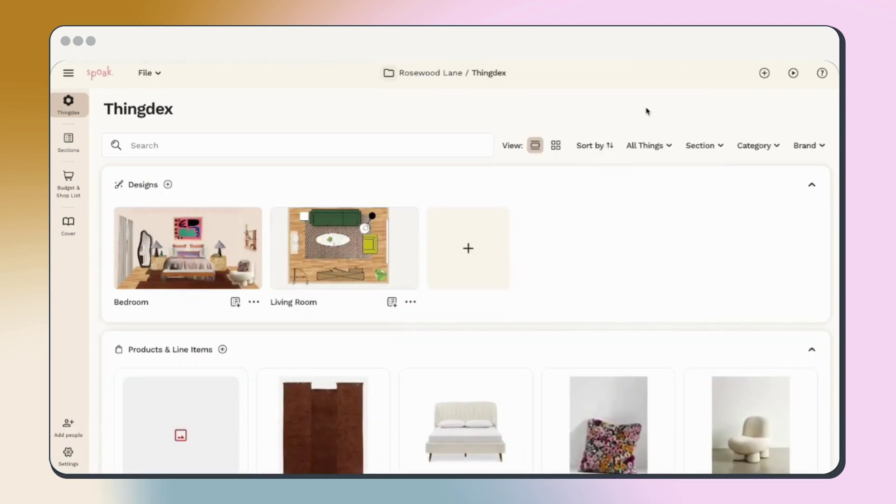
pyautogui.scroll(-5, 534, 288)
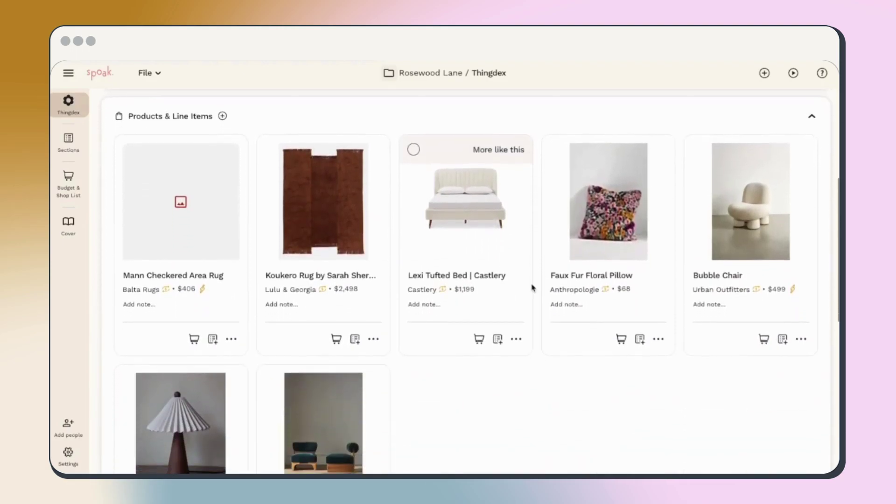
# Add the Koukero Rug to the shop list.
pyautogui.click(336, 340)
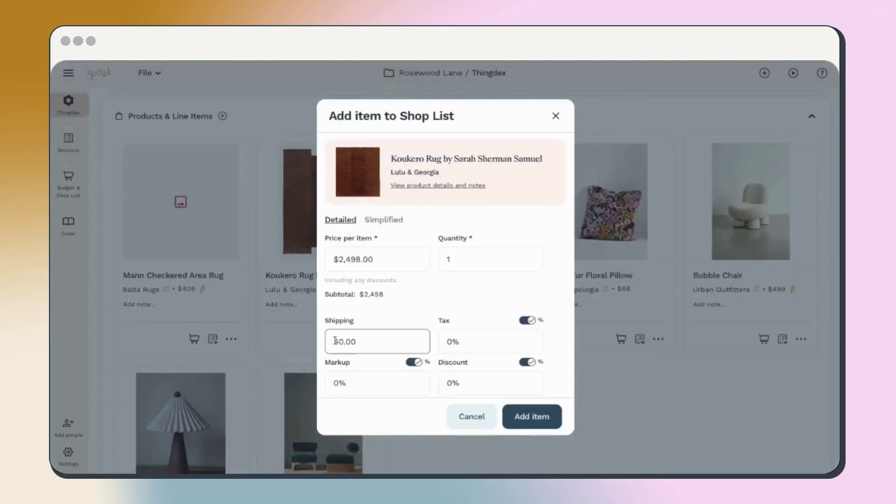
pyautogui.scroll(-1, 346, 342)
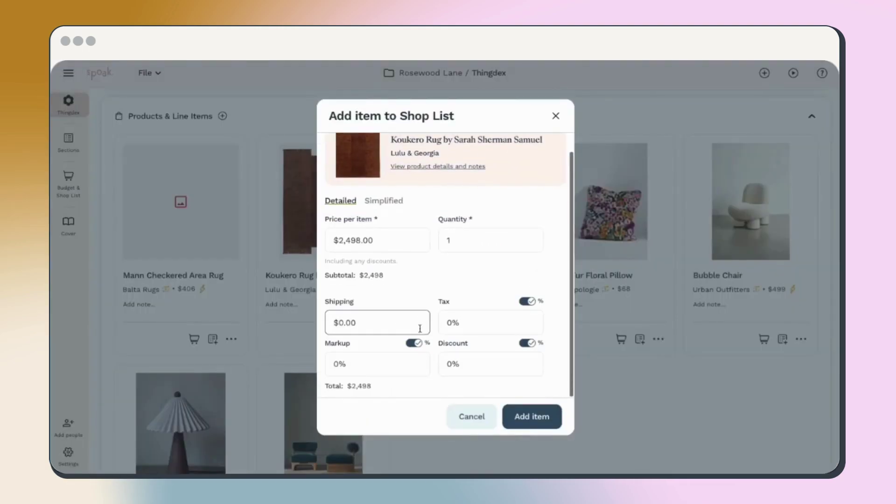
pyautogui.click(523, 416)
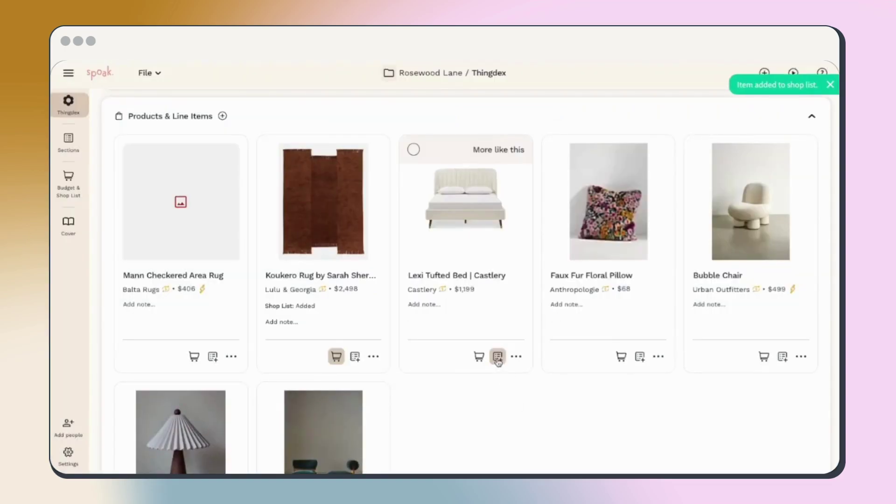
# File the Lexi Tufted Bed, floral pillow and Bubble Chair into the Bedroom section.
pyautogui.click(498, 357)
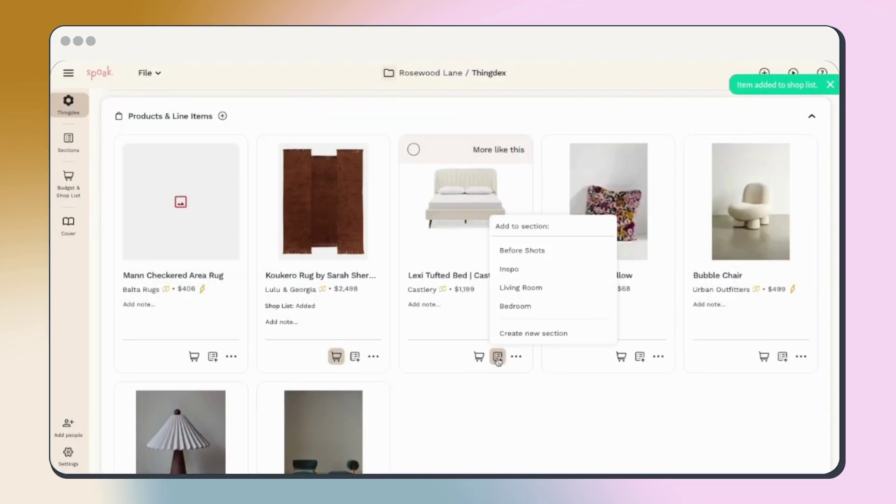
pyautogui.click(507, 311)
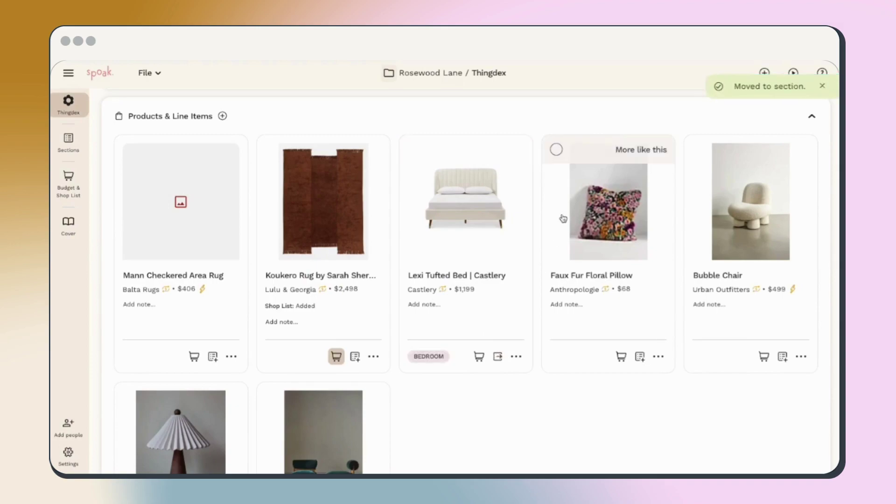
pyautogui.click(556, 150)
pyautogui.click(699, 149)
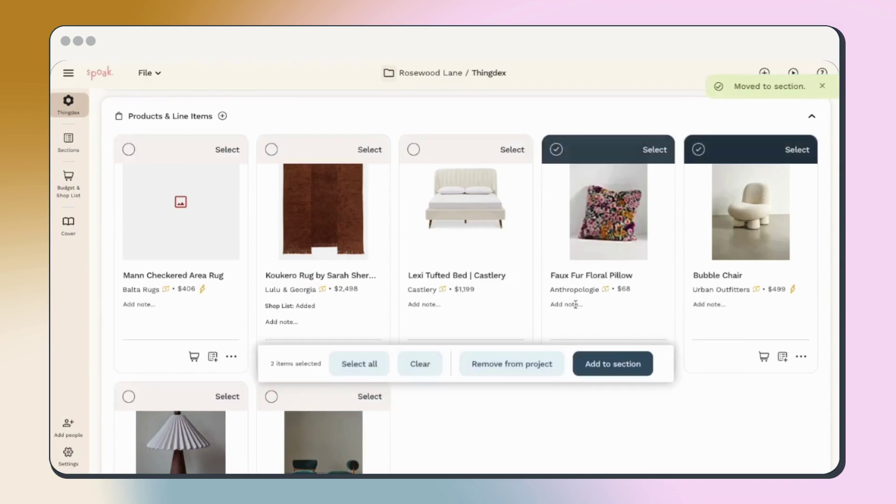
pyautogui.click(610, 364)
pyautogui.click(603, 335)
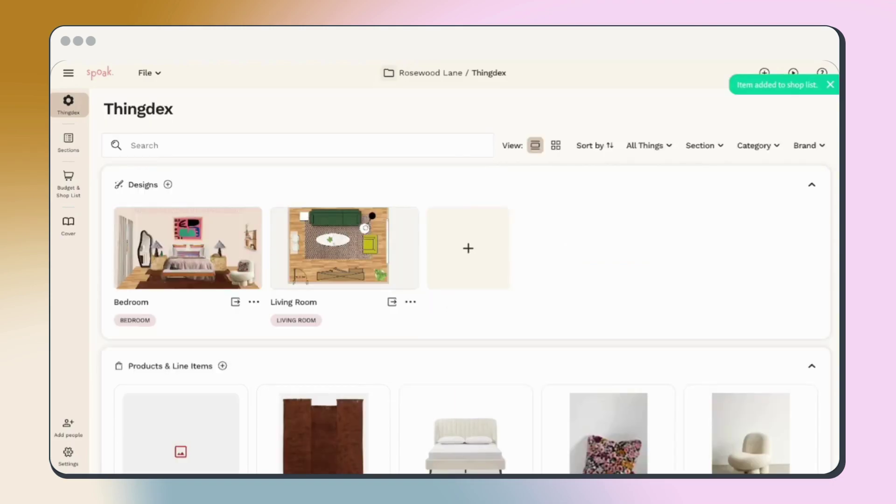
# Dismiss the shop list notice and open the Bedroom section.
pyautogui.click(830, 85)
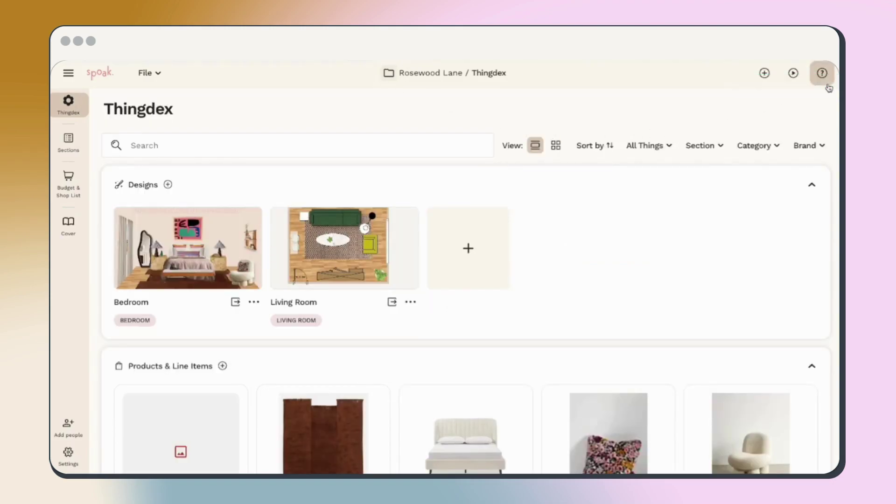
pyautogui.click(82, 143)
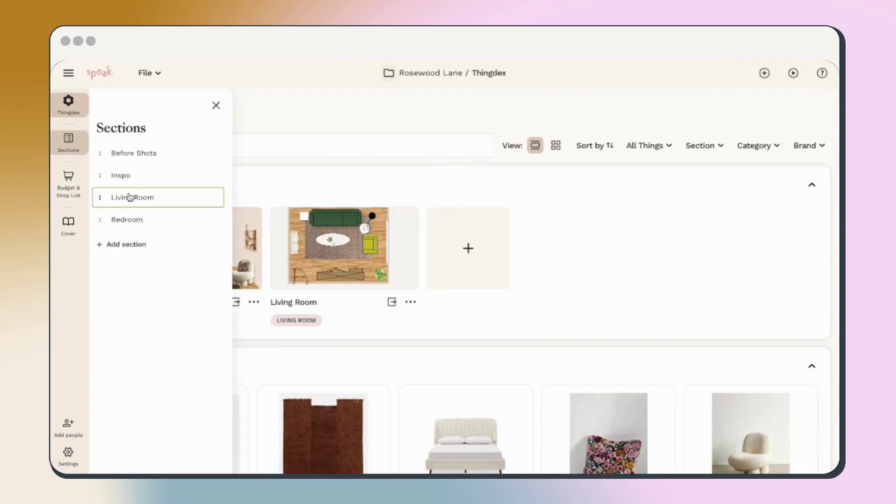
pyautogui.click(136, 221)
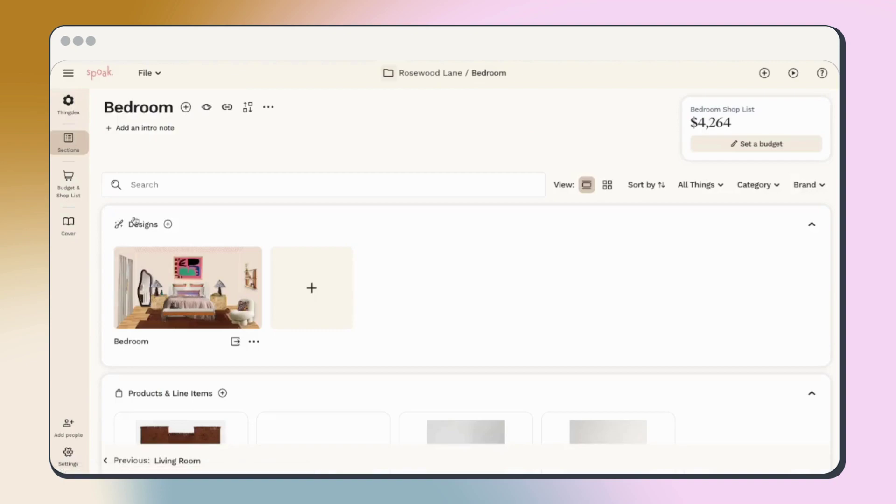
pyautogui.scroll(-6, 429, 266)
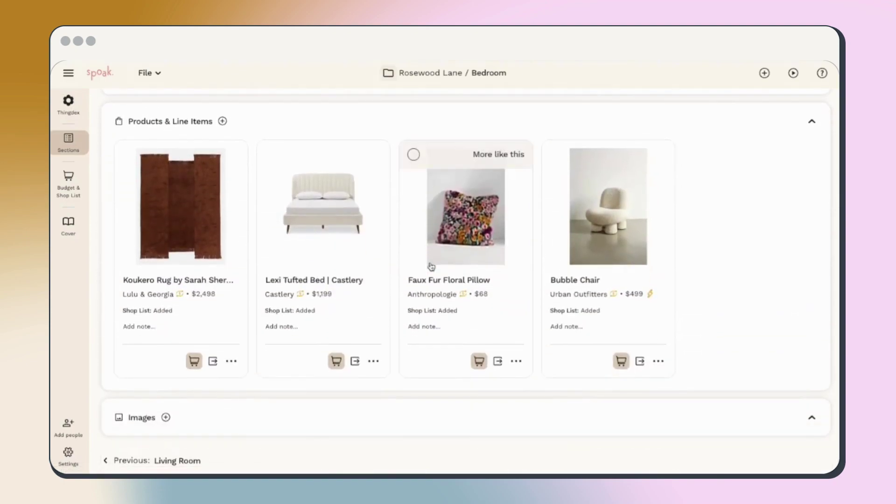
pyautogui.scroll(6, 430, 266)
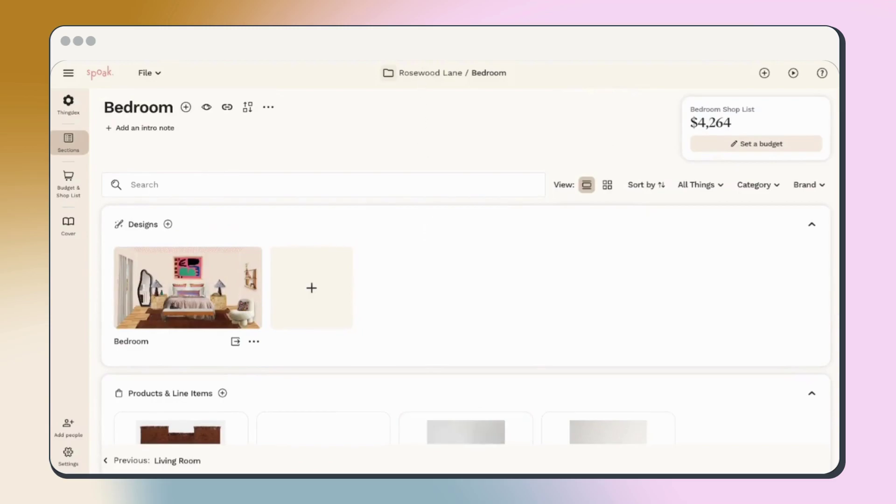
# Add the Prairie table lamp from the Thingdex to Bedroom, keeping Bedroom visible in presentation.
pyautogui.click(186, 107)
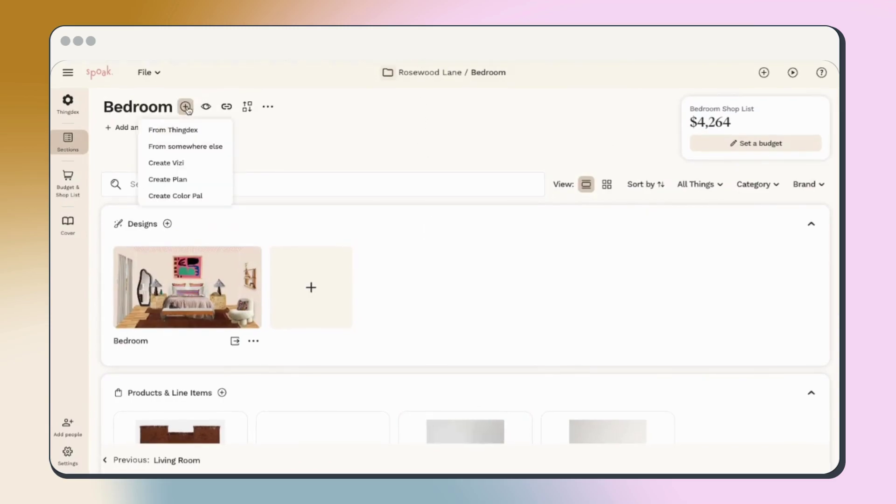
pyautogui.click(174, 129)
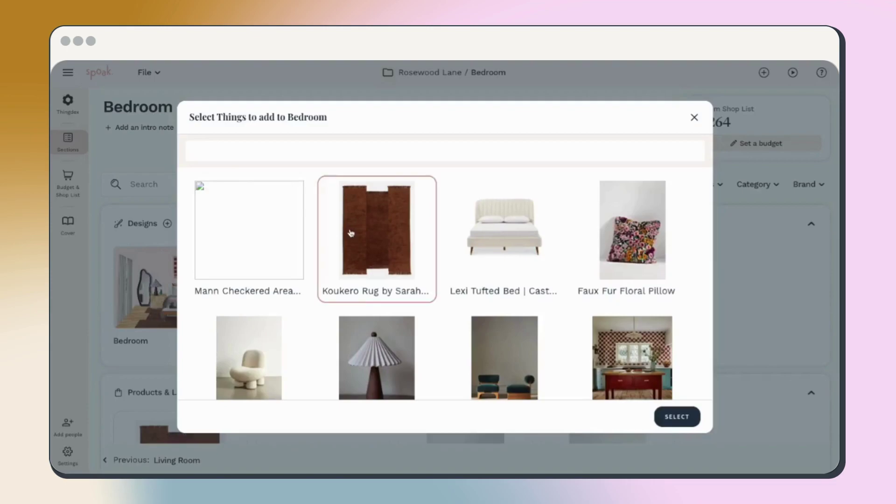
pyautogui.scroll(-3, 351, 234)
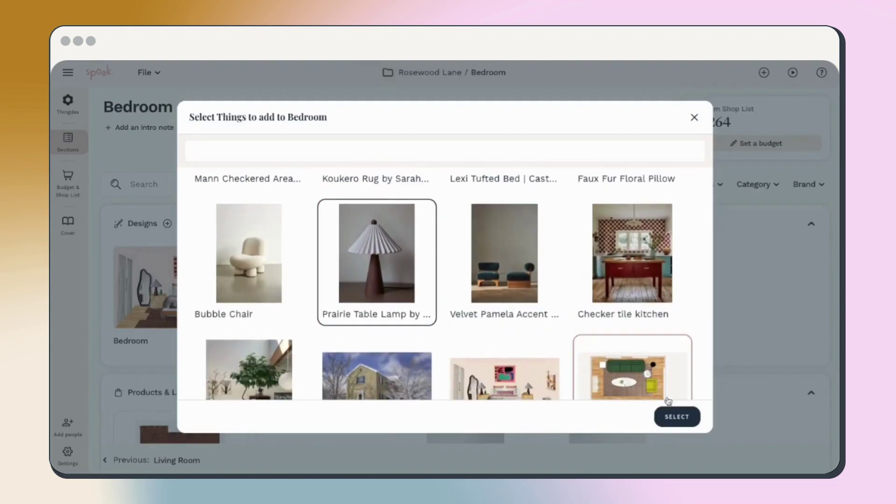
pyautogui.click(678, 417)
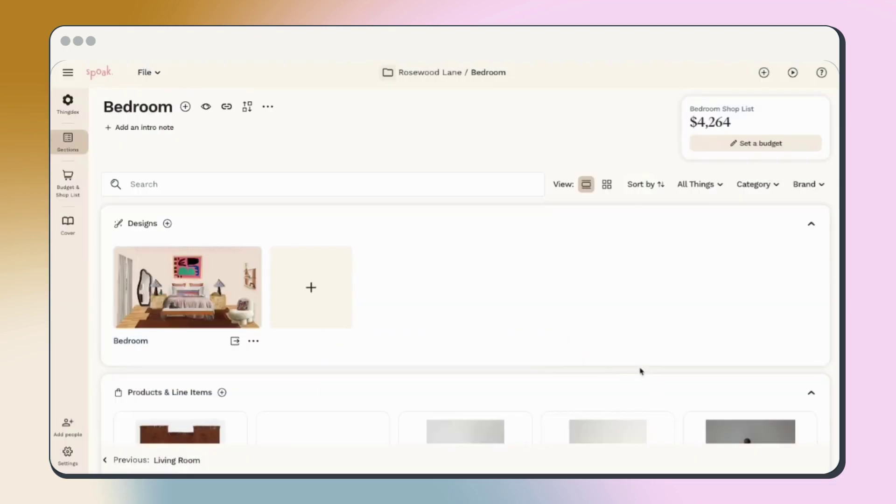
pyautogui.click(206, 107)
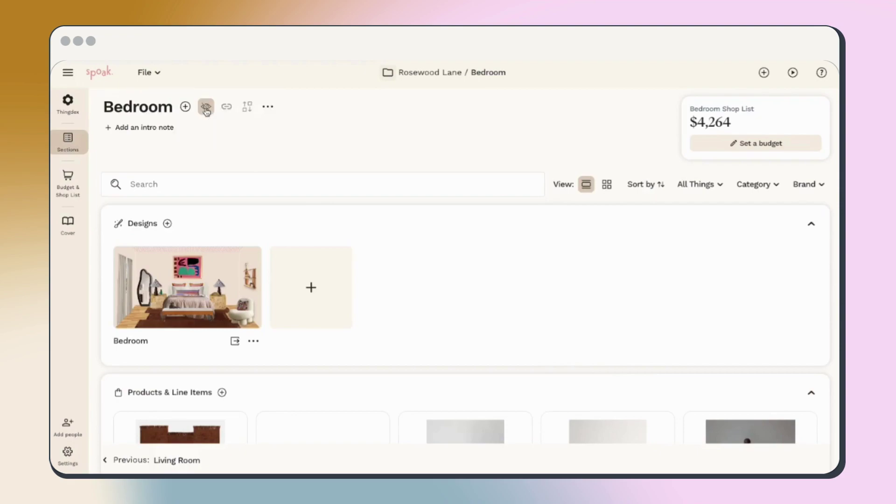
pyautogui.click(206, 108)
# Switch Bedroom to a grid and reorder it with the Bedroom design first, bed second.
pyautogui.click(607, 185)
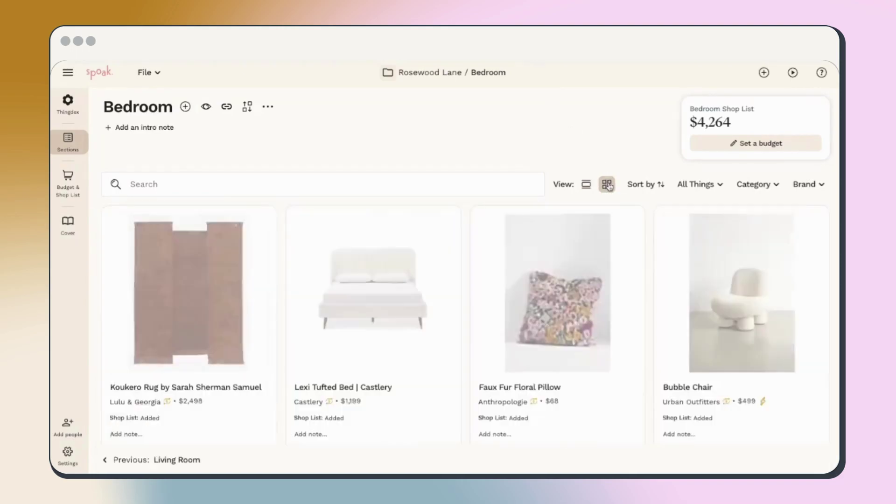
pyautogui.scroll(-5, 611, 289)
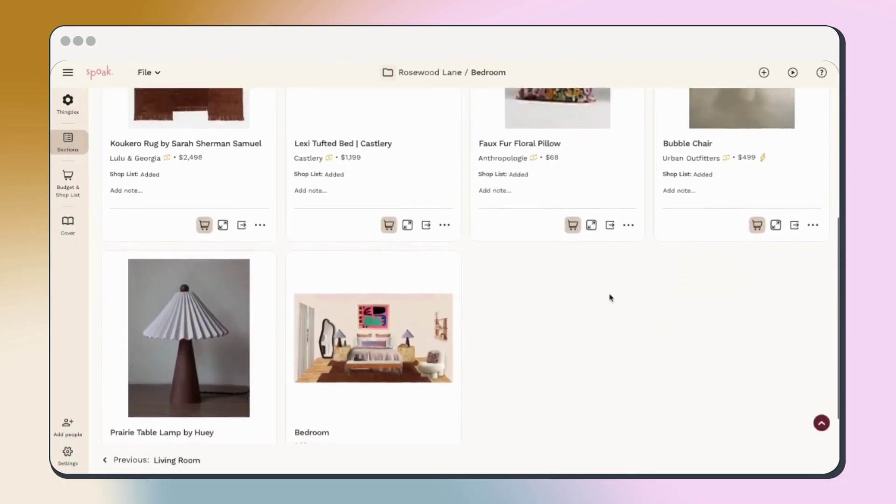
pyautogui.scroll(5, 607, 297)
pyautogui.click(247, 107)
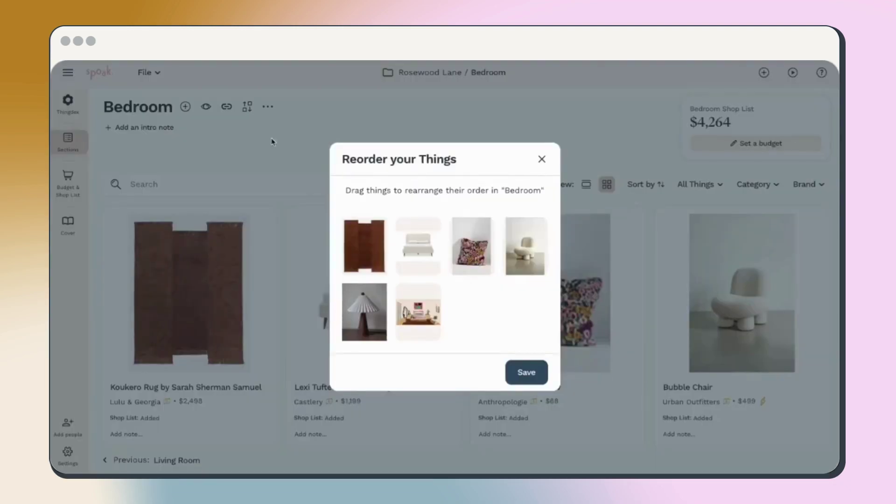
pyautogui.moveTo(419, 305); pyautogui.dragTo(364, 245)
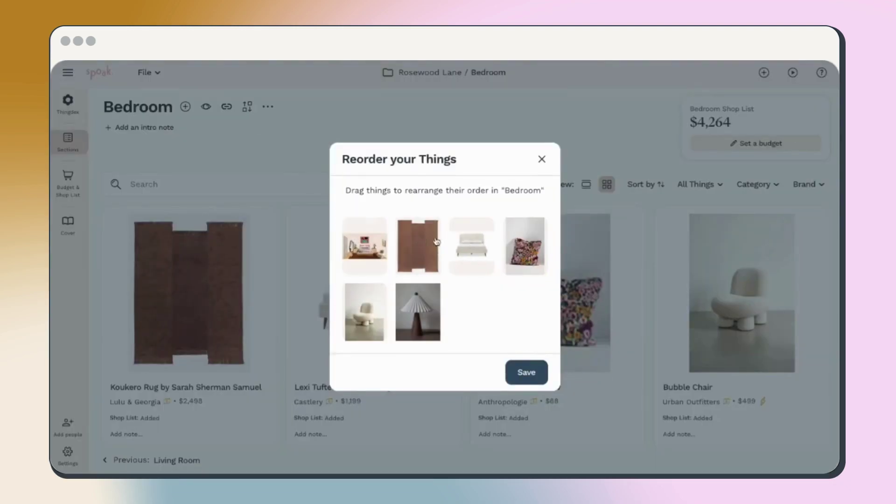
pyautogui.moveTo(486, 242); pyautogui.dragTo(418, 245)
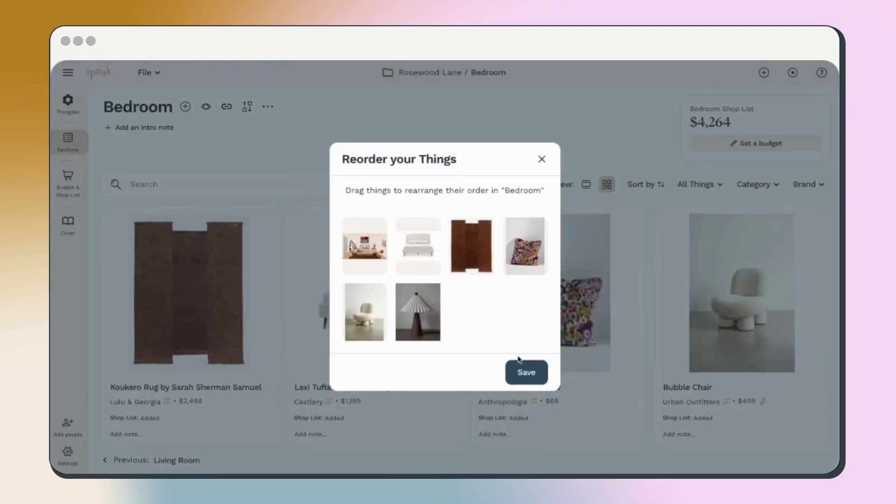
pyautogui.click(527, 372)
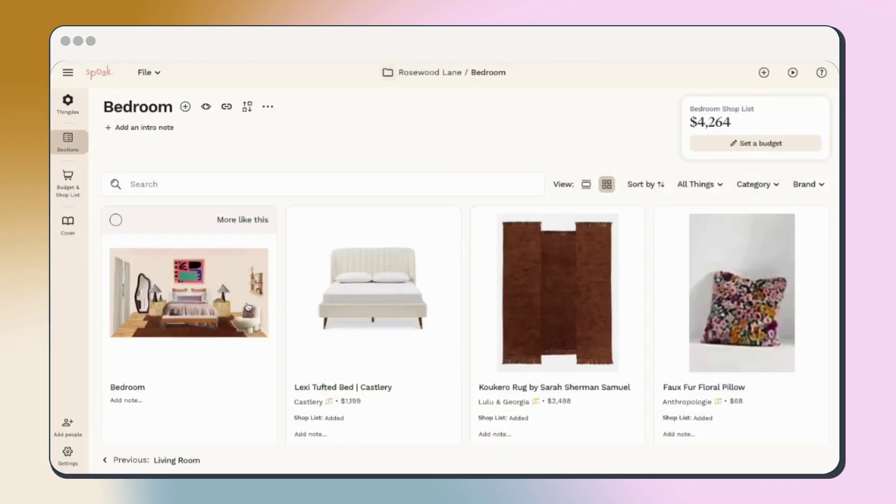
# Widen the Bedroom design card to span three columns.
pyautogui.scroll(-3, 238, 304)
pyautogui.click(222, 353)
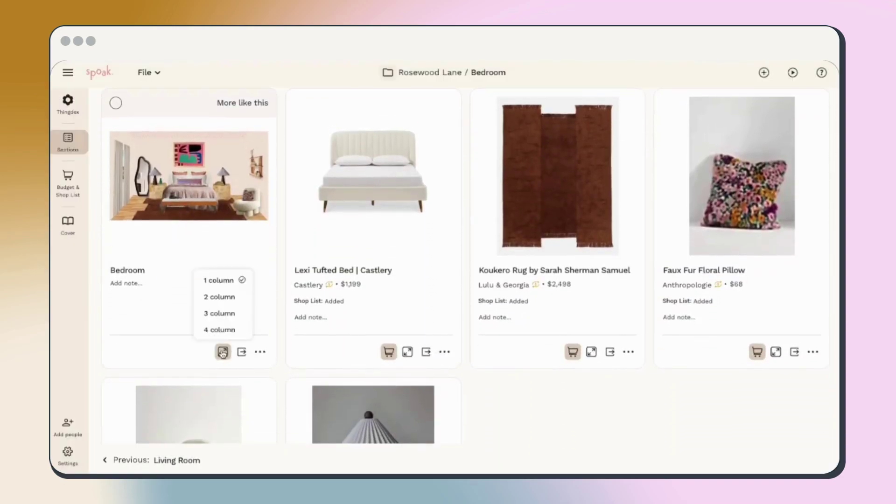
pyautogui.click(221, 313)
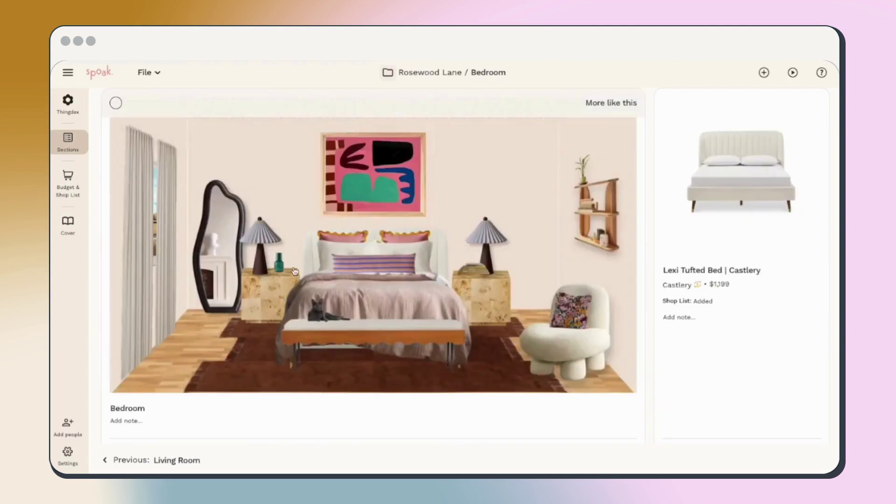
pyautogui.scroll(-5, 295, 271)
pyautogui.scroll(5, 400, 233)
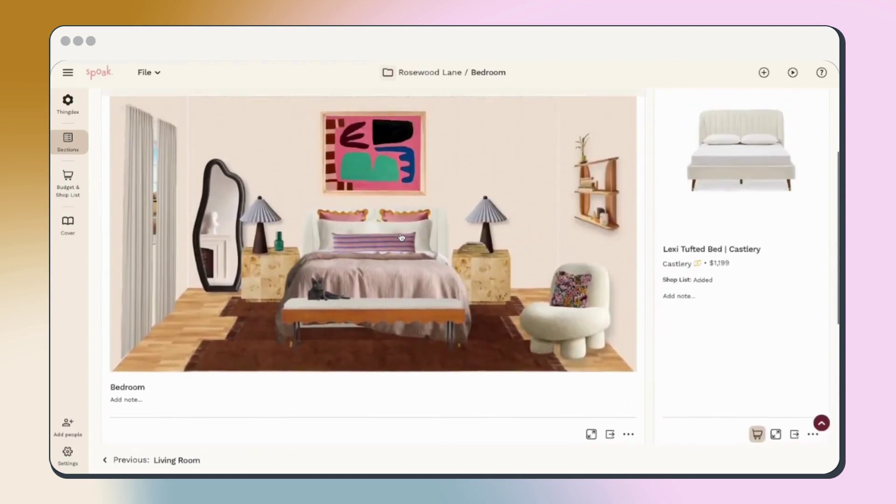
pyautogui.scroll(3, 402, 238)
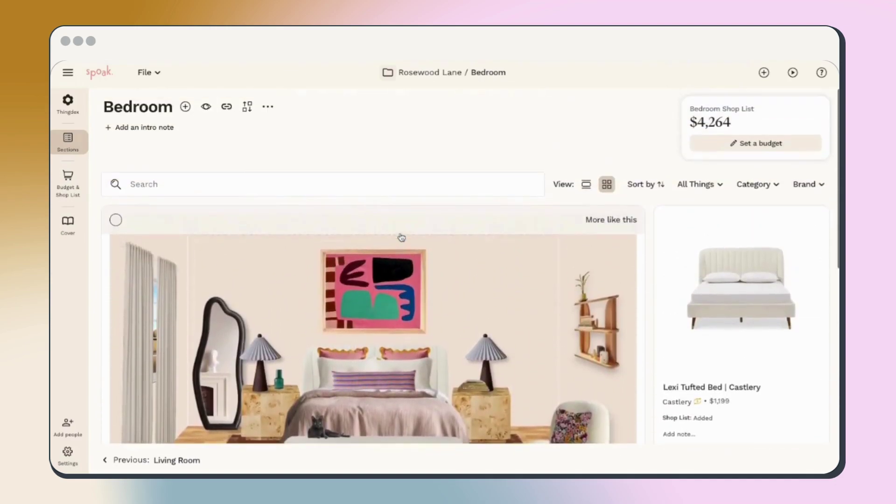
# Add the M'rirt's Radiant rug as a product to the Living Room shop list.
pyautogui.click(68, 181)
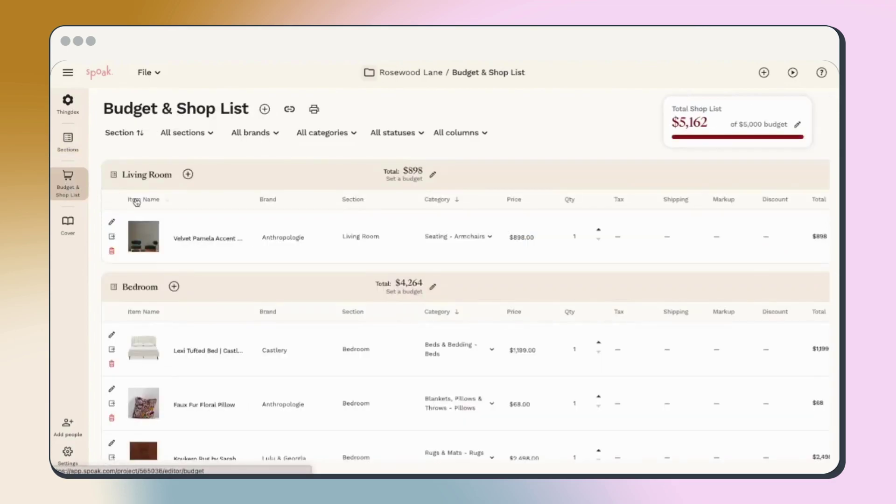
pyautogui.scroll(-2, 290, 219)
pyautogui.hscroll(10, 318, 238)
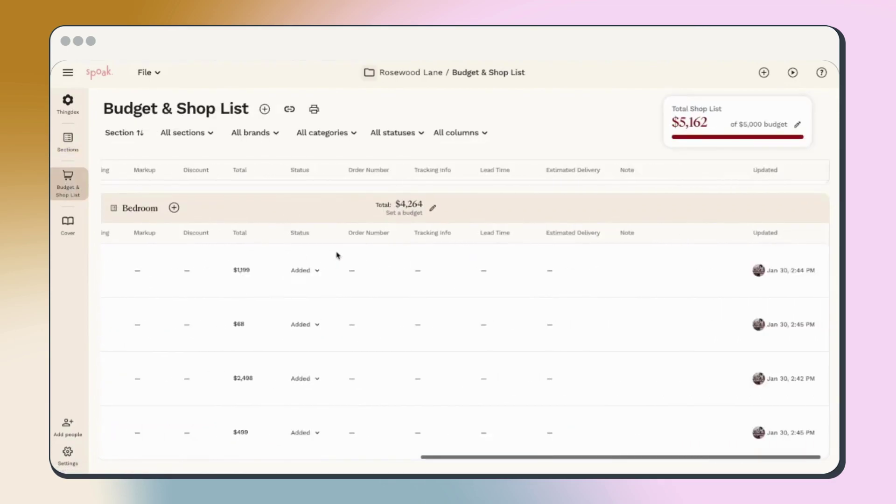
pyautogui.hscroll(-10, 337, 255)
pyautogui.scroll(2, 338, 254)
pyautogui.click(188, 174)
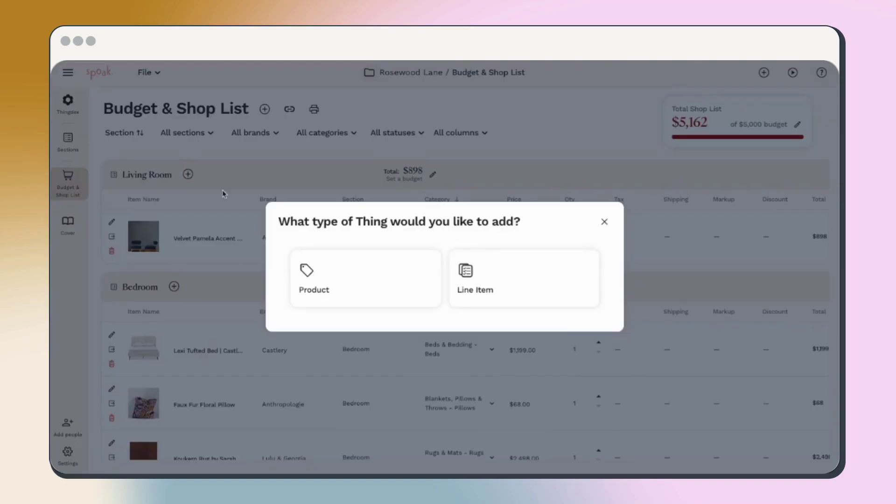
pyautogui.click(352, 266)
pyautogui.click(493, 250)
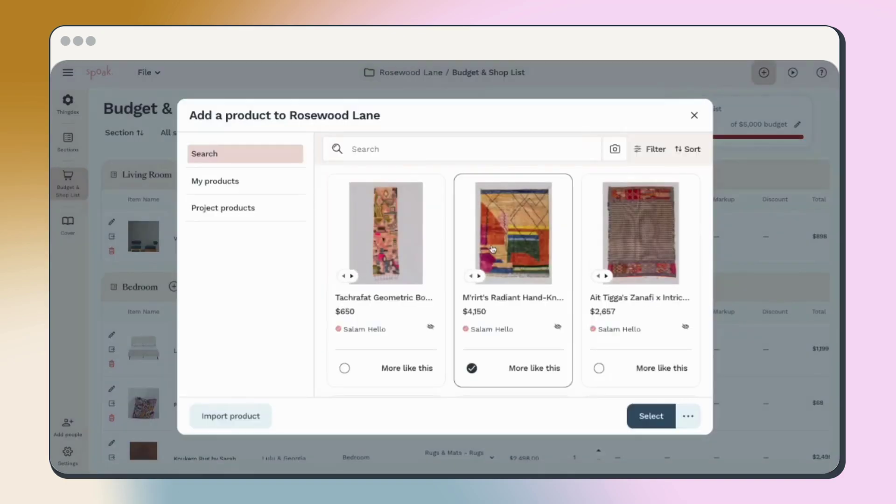
pyautogui.click(652, 415)
pyautogui.click(551, 415)
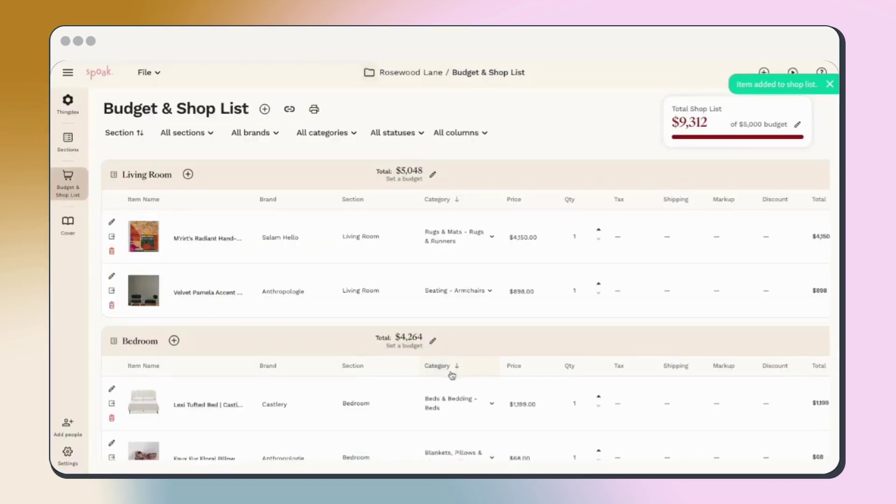
# Delete the Faux Fur Floral Pillow from the shop list.
pyautogui.scroll(-3, 280, 327)
pyautogui.click(110, 341)
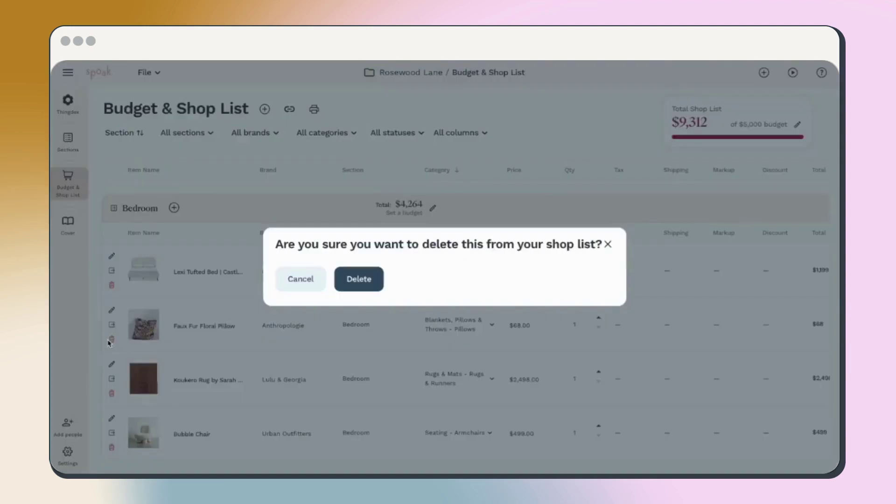
pyautogui.click(357, 277)
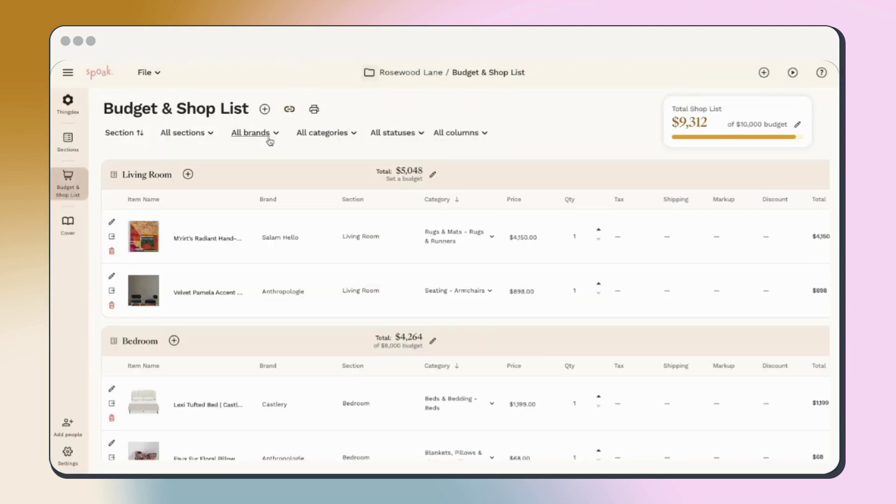
# Filter the shop list to Anthropologie, then clear the brand filter.
pyautogui.click(269, 139)
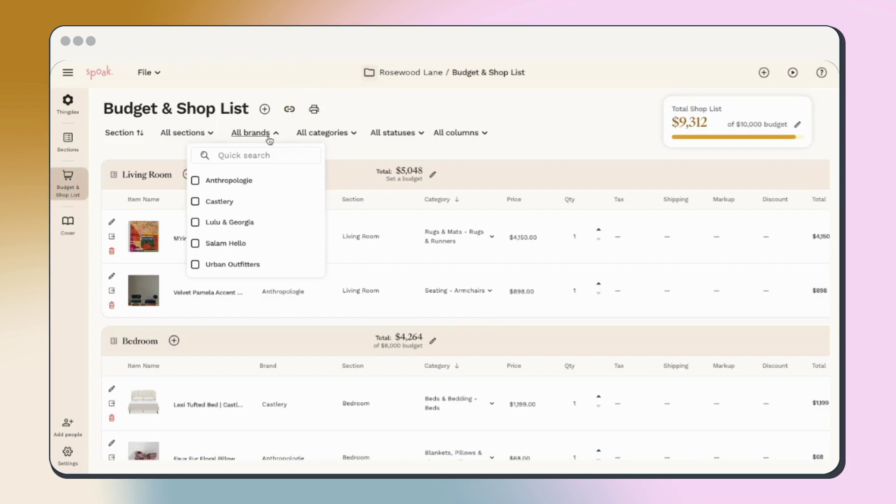
pyautogui.click(230, 182)
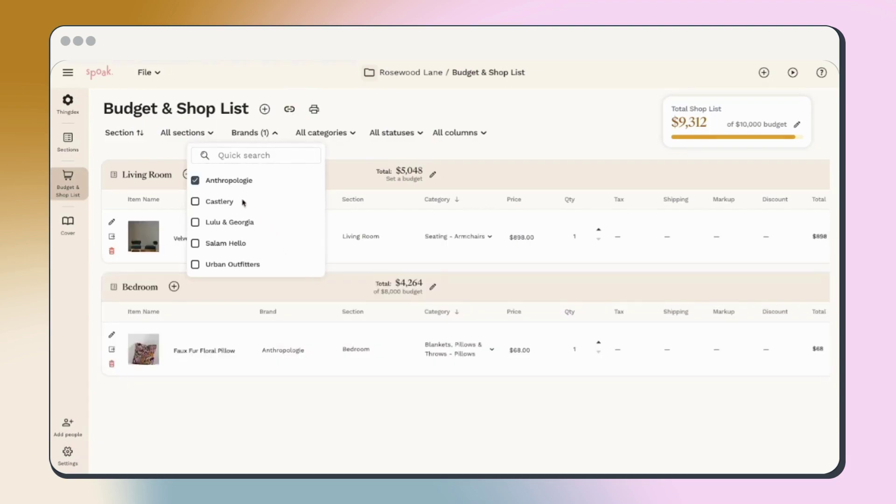
pyautogui.click(226, 182)
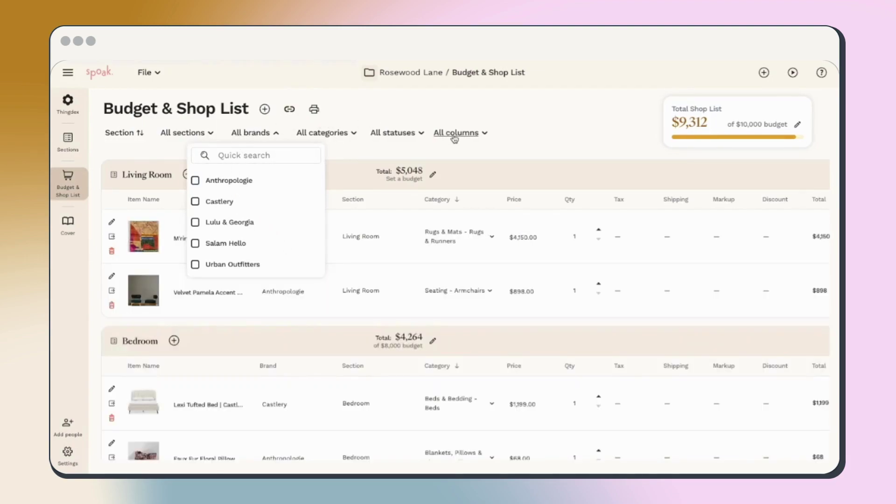
# Hide the Tax, Shipping, Markup, Discount, Lead time, Estimated delivery and Note columns.
pyautogui.click(455, 136)
pyautogui.click(430, 284)
pyautogui.click(430, 304)
pyautogui.click(429, 325)
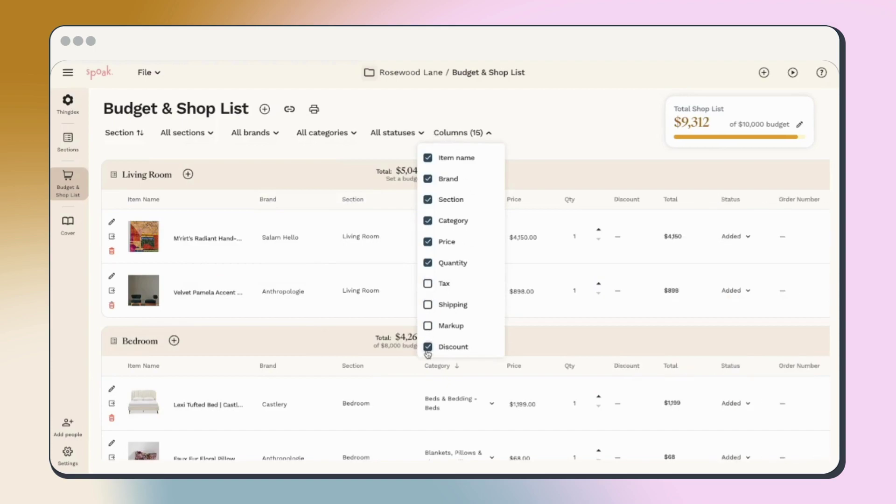
pyautogui.click(430, 347)
pyautogui.scroll(-3, 463, 308)
pyautogui.click(428, 294)
pyautogui.click(429, 314)
pyautogui.click(429, 335)
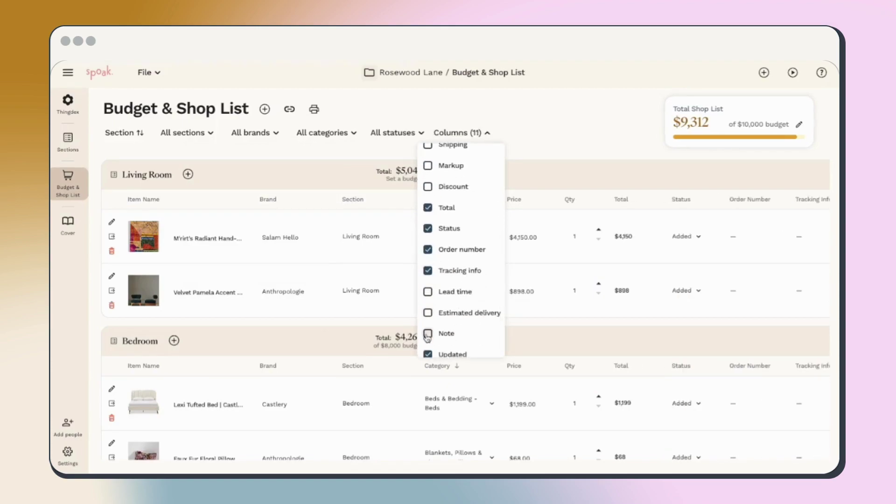
pyautogui.click(539, 135)
pyautogui.hscroll(5, 490, 258)
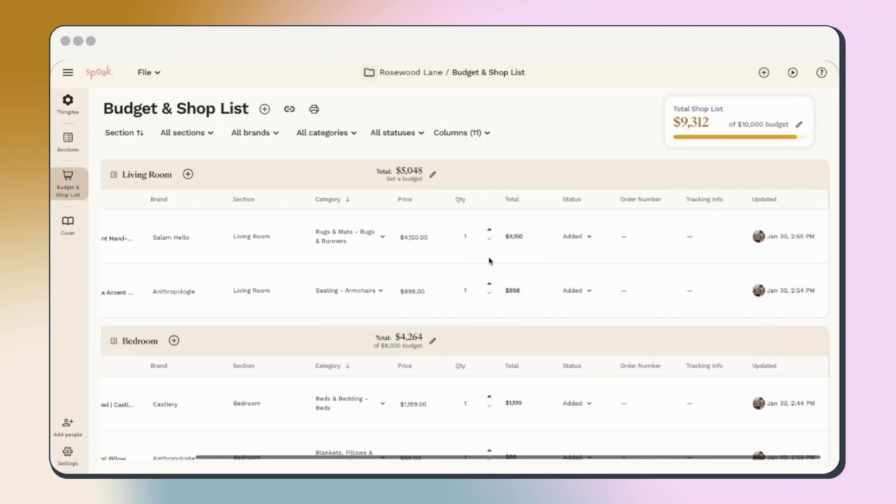
pyautogui.hscroll(-5, 489, 260)
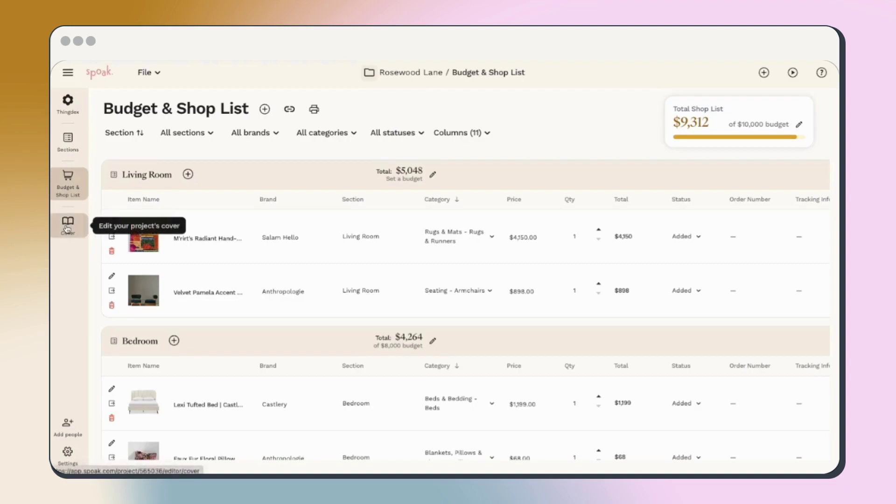
# Set the Bedroom design as the project's cover photo.
pyautogui.click(67, 229)
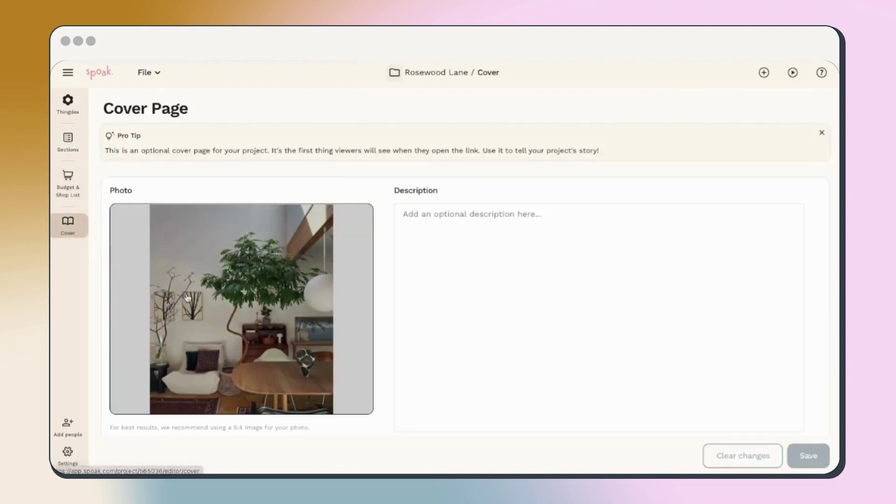
pyautogui.click(188, 299)
pyautogui.scroll(-1, 187, 299)
pyautogui.click(160, 451)
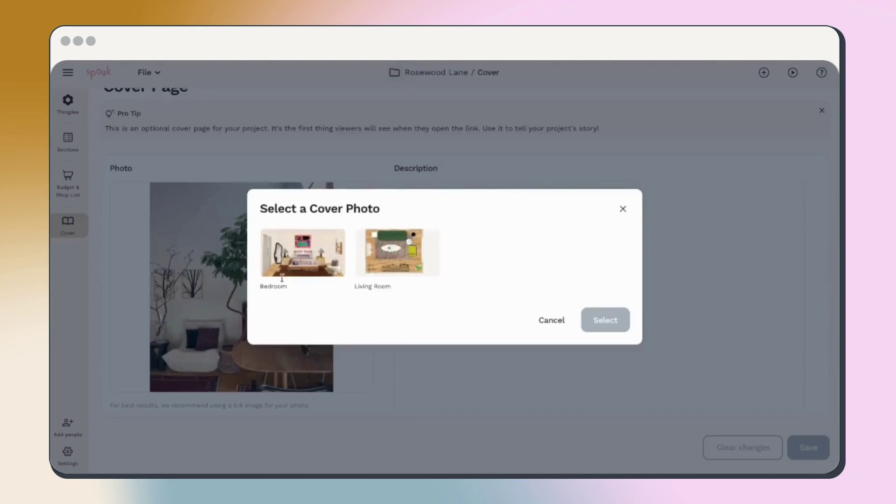
pyautogui.click(302, 252)
pyautogui.click(606, 321)
# Enter the cover description 'Rosewood Lane Client Project' and save the cover page.
pyautogui.click(514, 223)
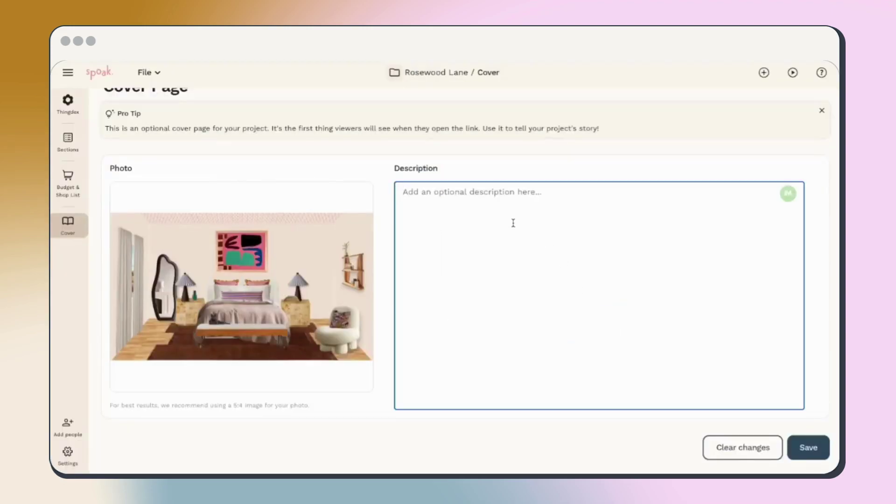
pyautogui.write('Rosewood Lane Clie')
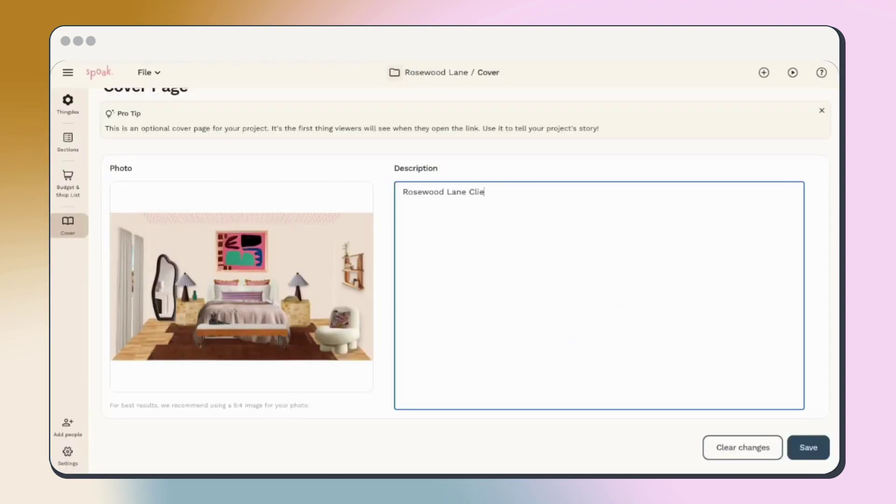
pyautogui.write('nt Project')
pyautogui.click(799, 443)
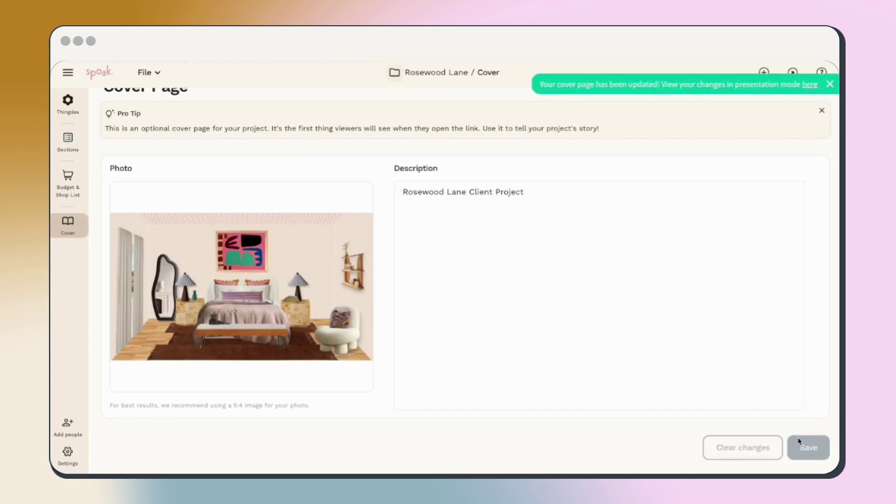
# Review Rosewood Lane's People & Sharing page and its invite roles, leaving the role at Collaborator without sending e-mail.
pyautogui.click(68, 426)
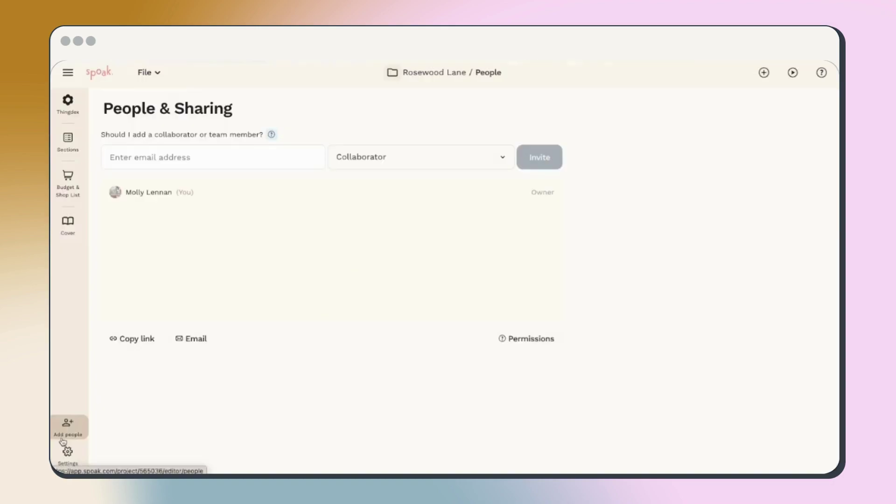
pyautogui.click(420, 154)
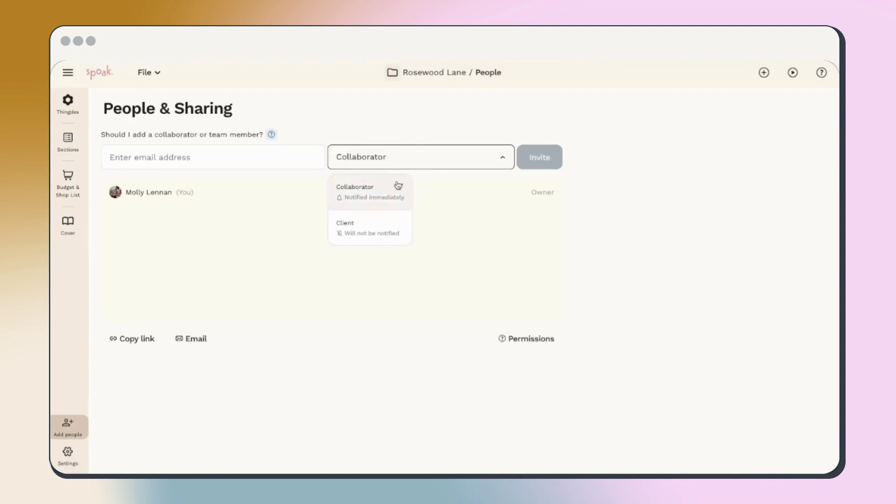
pyautogui.click(275, 350)
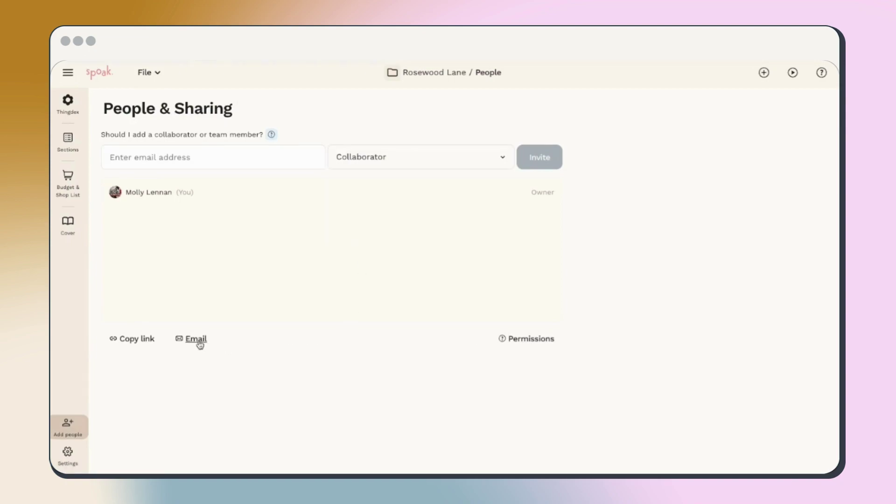
pyautogui.click(196, 339)
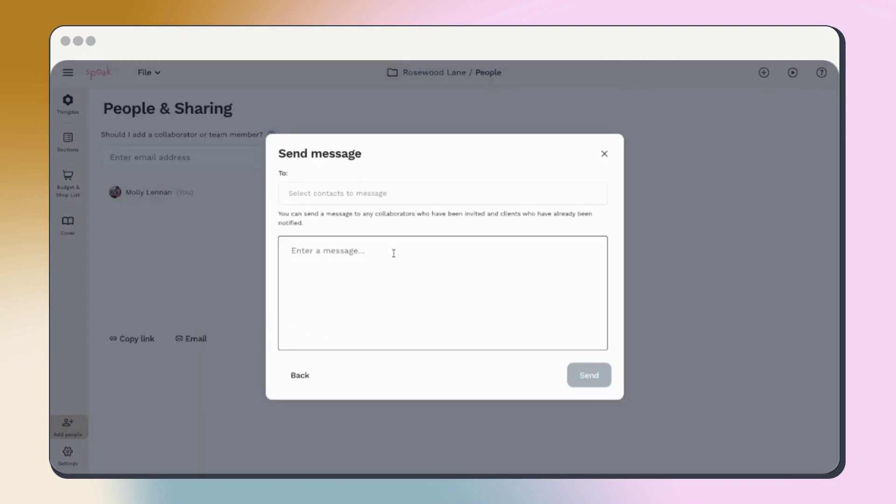
pyautogui.click(604, 154)
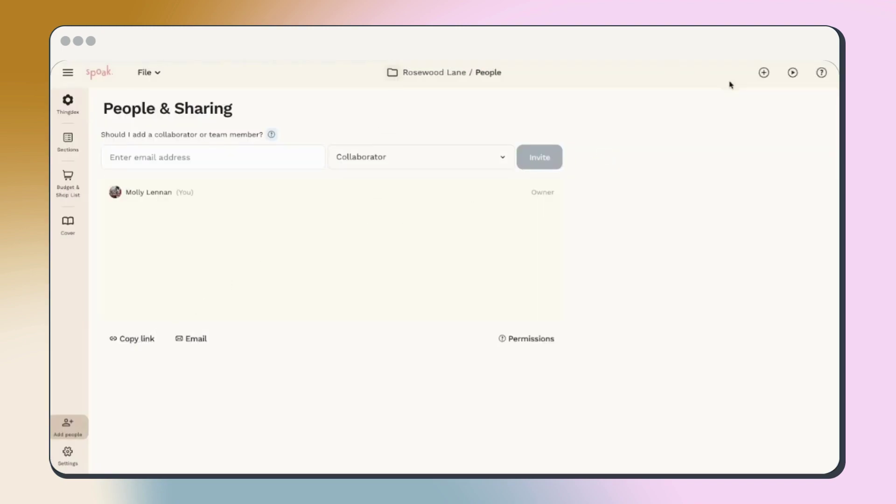
# Start the presentation and page through the Before Shots, Inspo and Living Room sections.
pyautogui.click(793, 73)
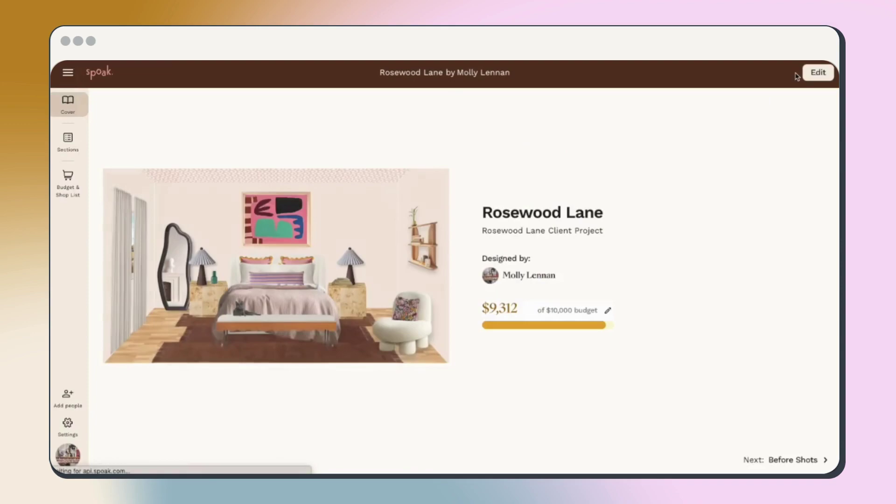
pyautogui.click(804, 462)
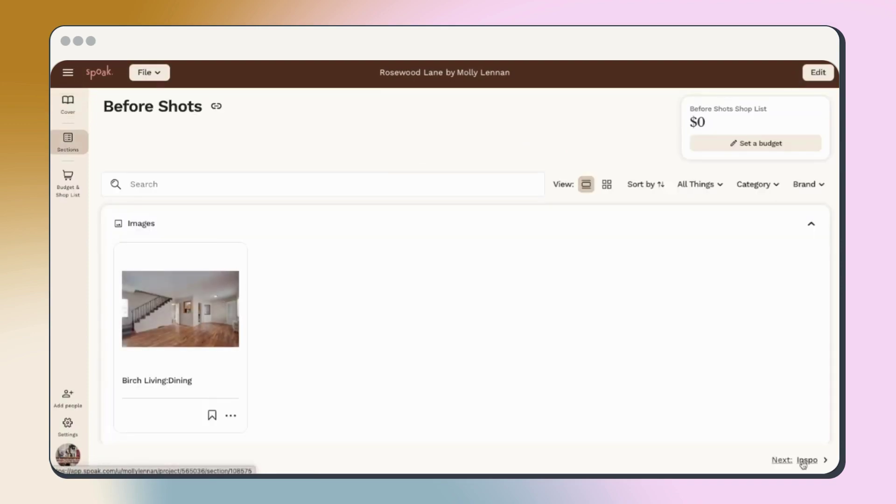
pyautogui.click(805, 464)
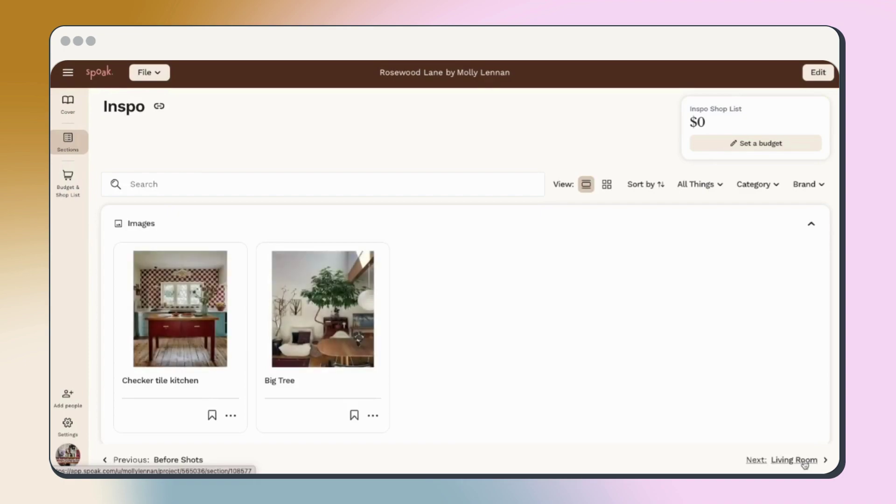
pyautogui.click(805, 463)
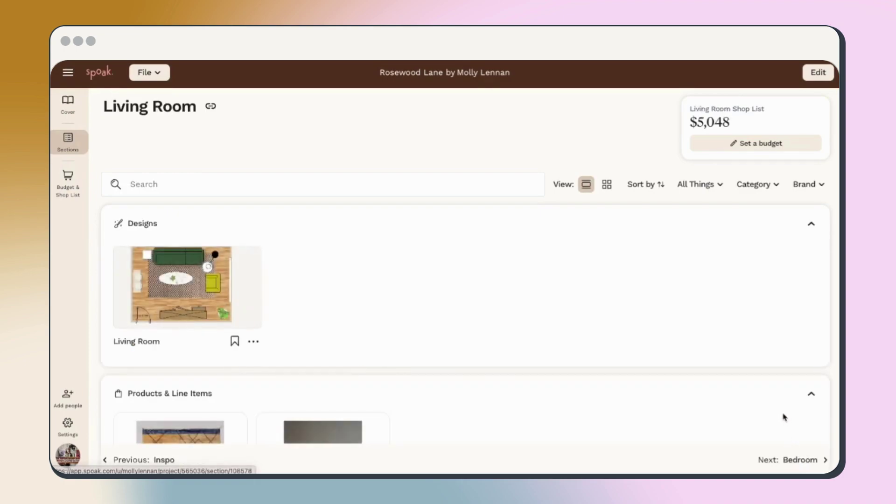
pyautogui.scroll(-4, 784, 416)
# Browse the Bedroom products, then view the Budget & Shop List totaling $9,312 of $10,000.
pyautogui.click(800, 461)
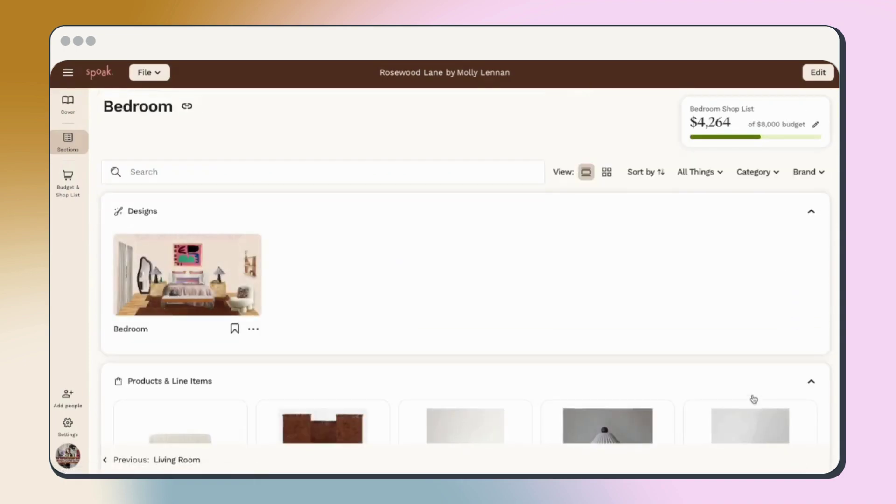
pyautogui.scroll(-2, 747, 349)
pyautogui.scroll(-3, 746, 349)
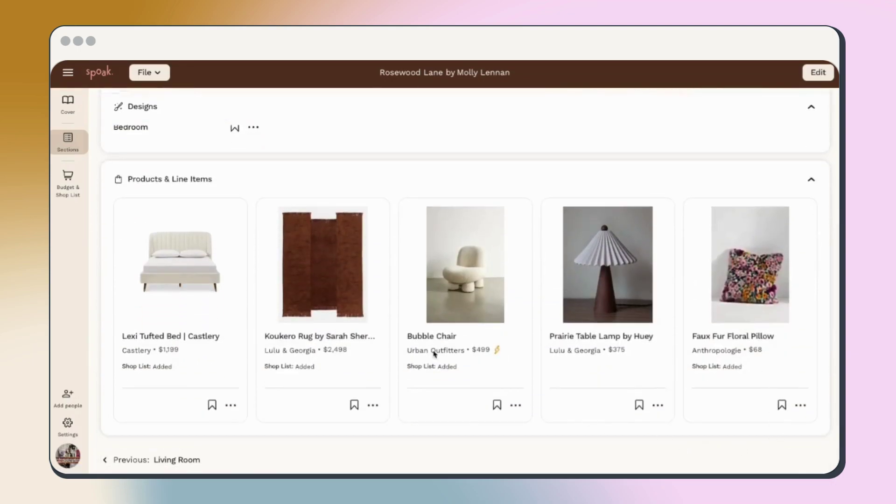
pyautogui.click(71, 183)
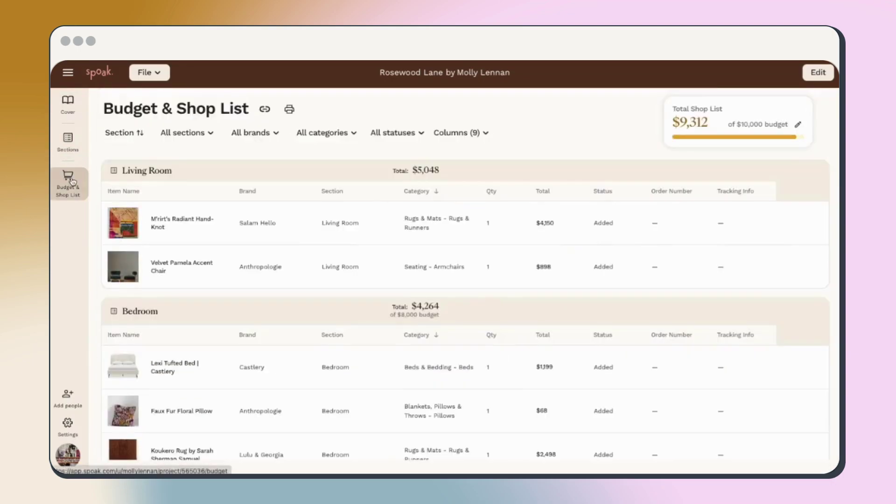
pyautogui.scroll(-2, 358, 238)
pyautogui.scroll(2, 358, 237)
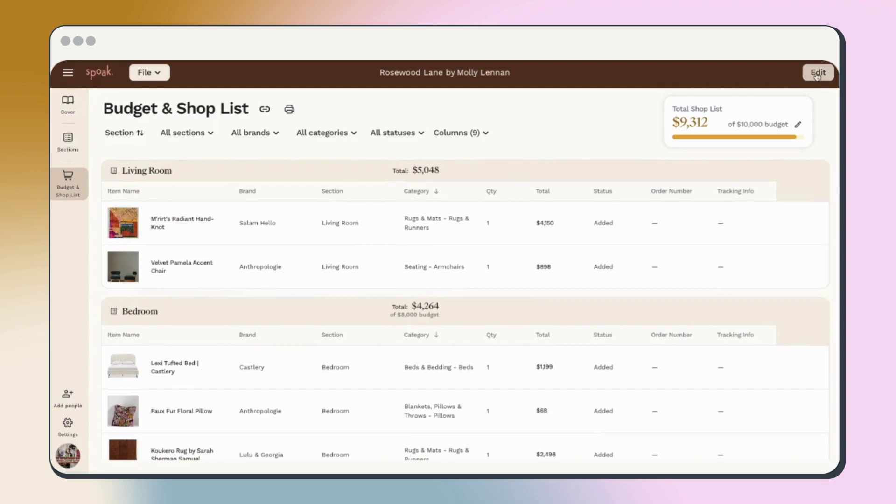